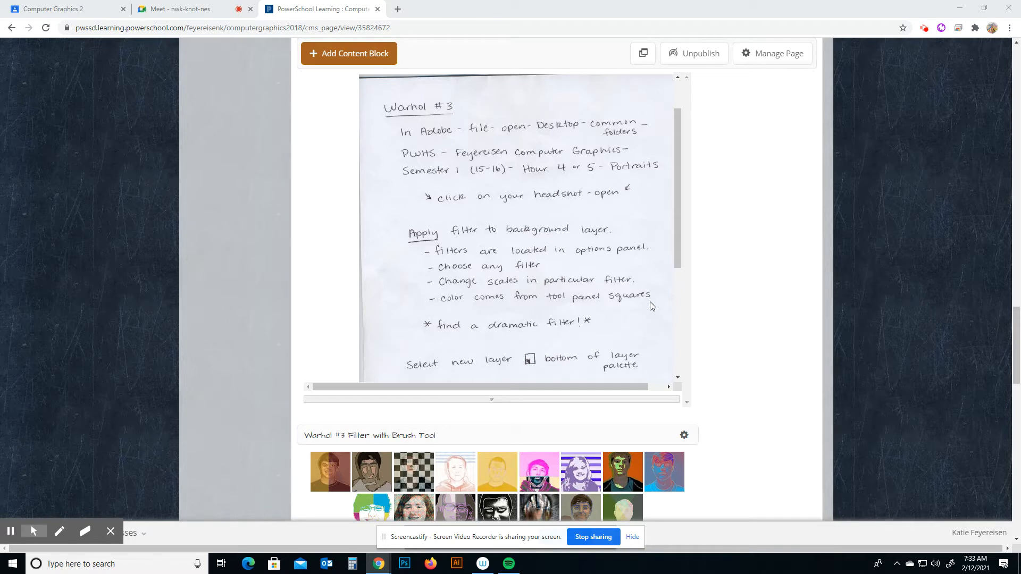
# Read through the handwritten Warhol #3 instructions and open the Warhol #3 Filter with Brush Tool example gallery.
pyautogui.scroll(-2, 650, 302)
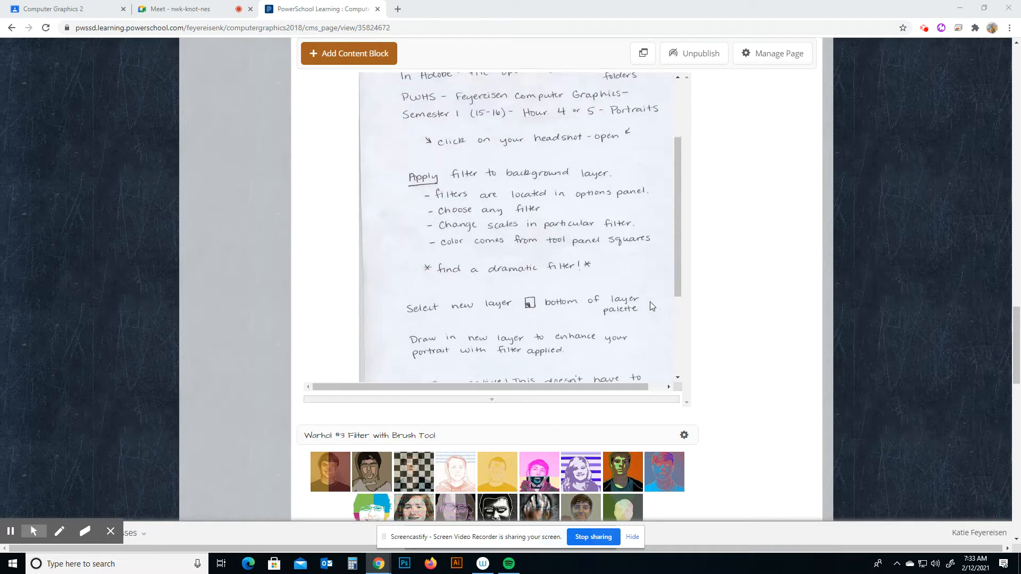
pyautogui.scroll(-2, 650, 302)
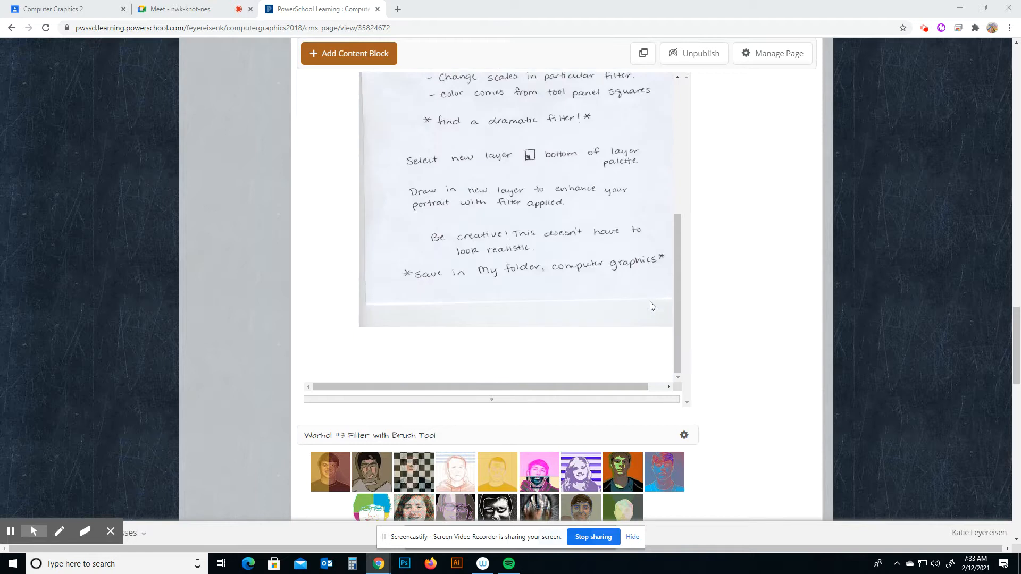
pyautogui.scroll(-1, 702, 321)
pyautogui.scroll(-2, 703, 322)
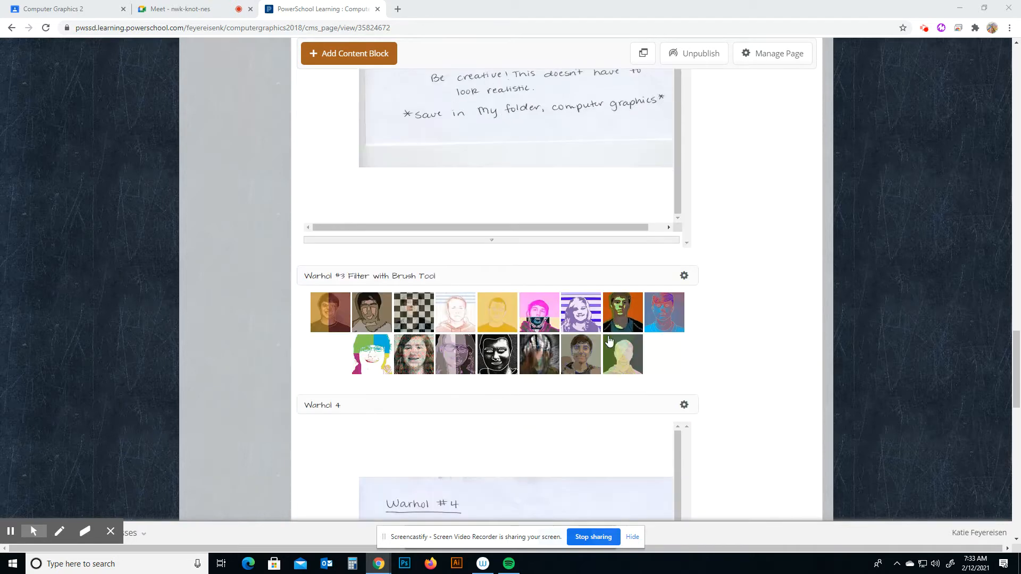
pyautogui.click(342, 320)
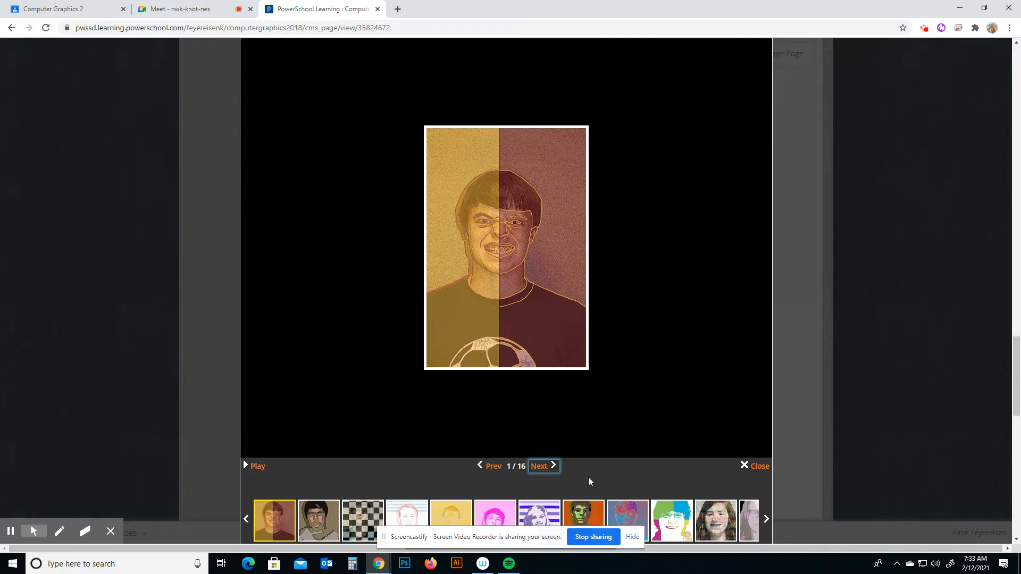
# Browse through every example portrait in the gallery one by one, then close the gallery.
pyautogui.press('Right')
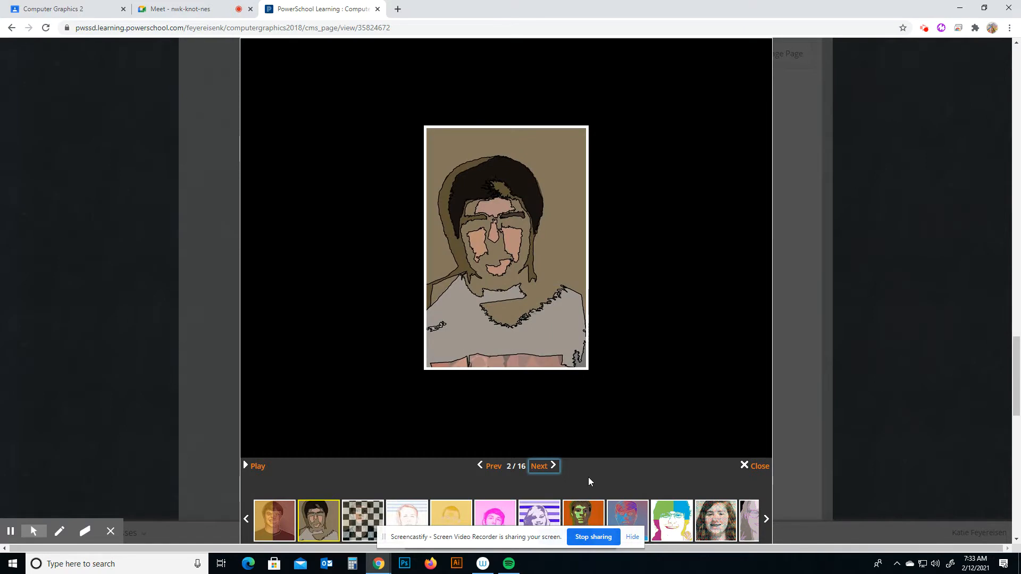
pyautogui.press('Right')
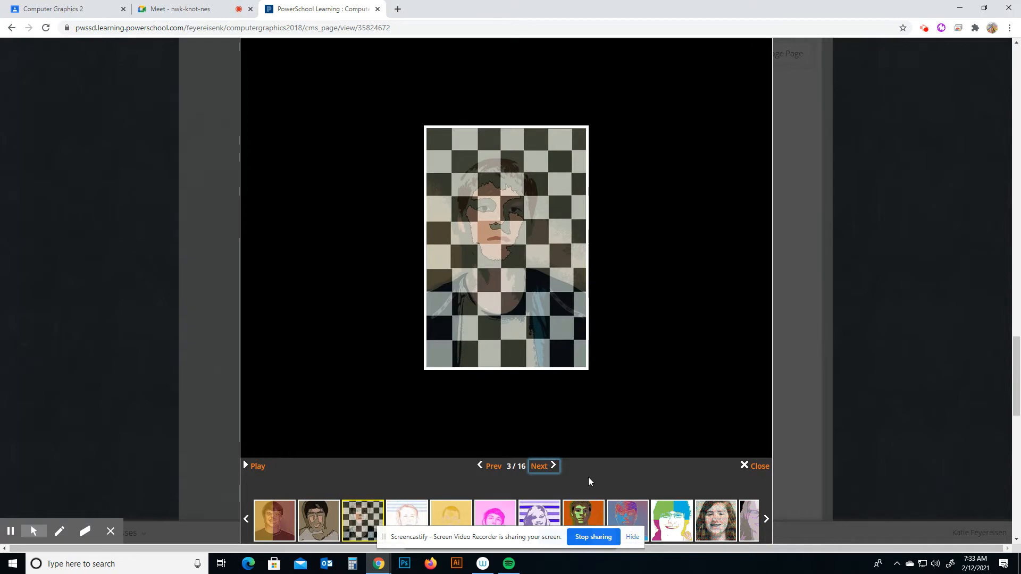
pyautogui.press('Right')
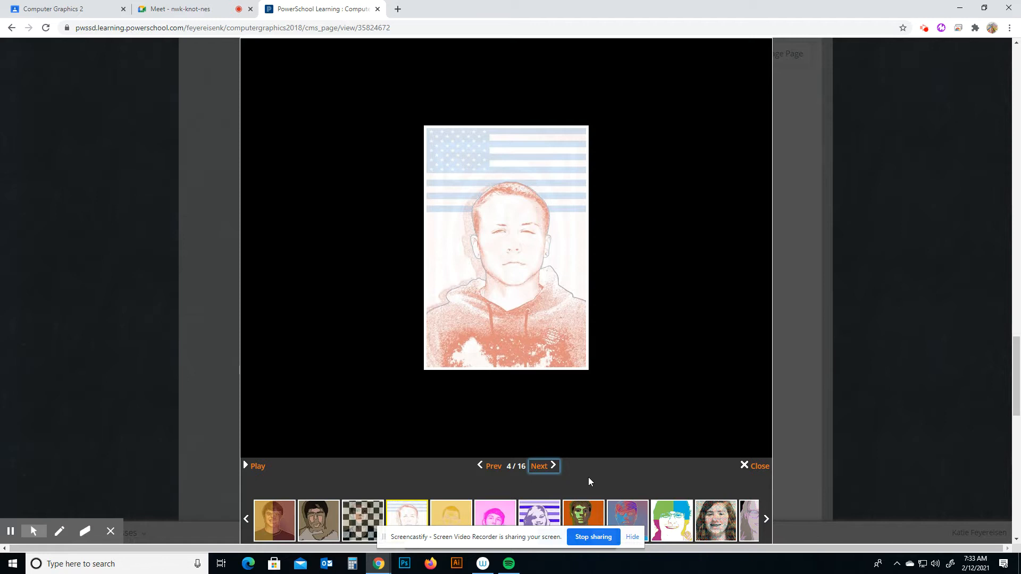
pyautogui.press('Right')
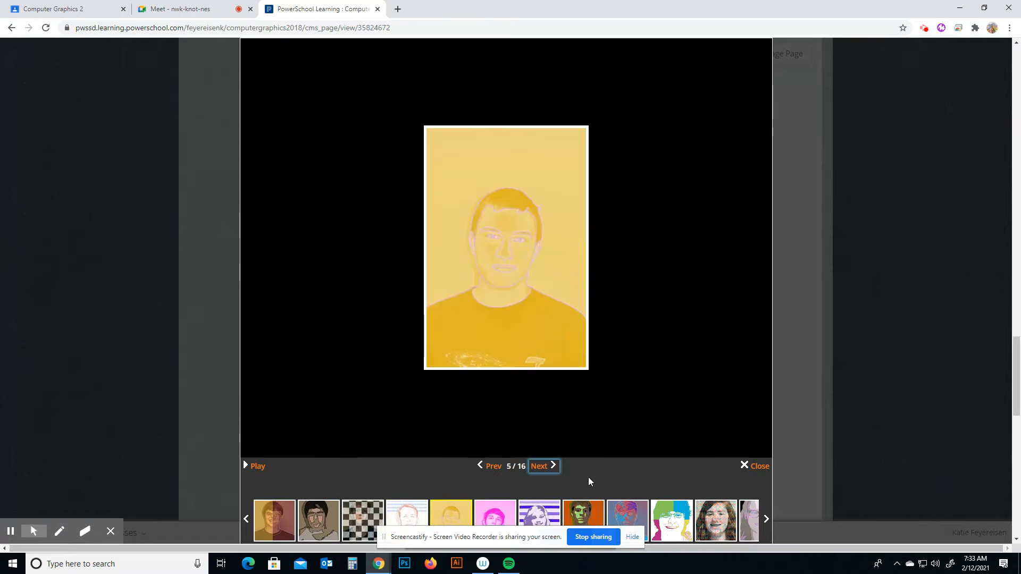
pyautogui.press('Right')
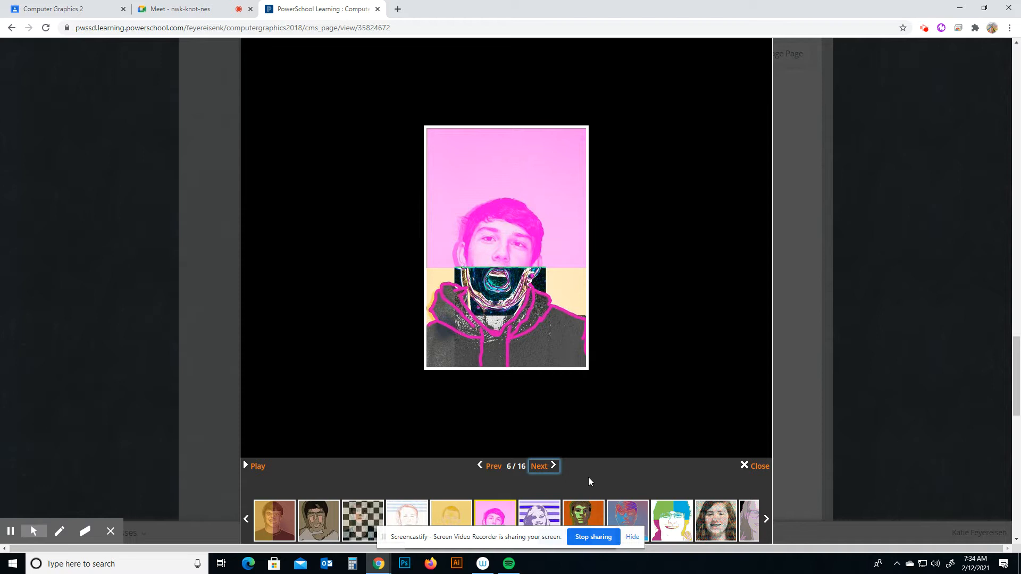
pyautogui.press('Right')
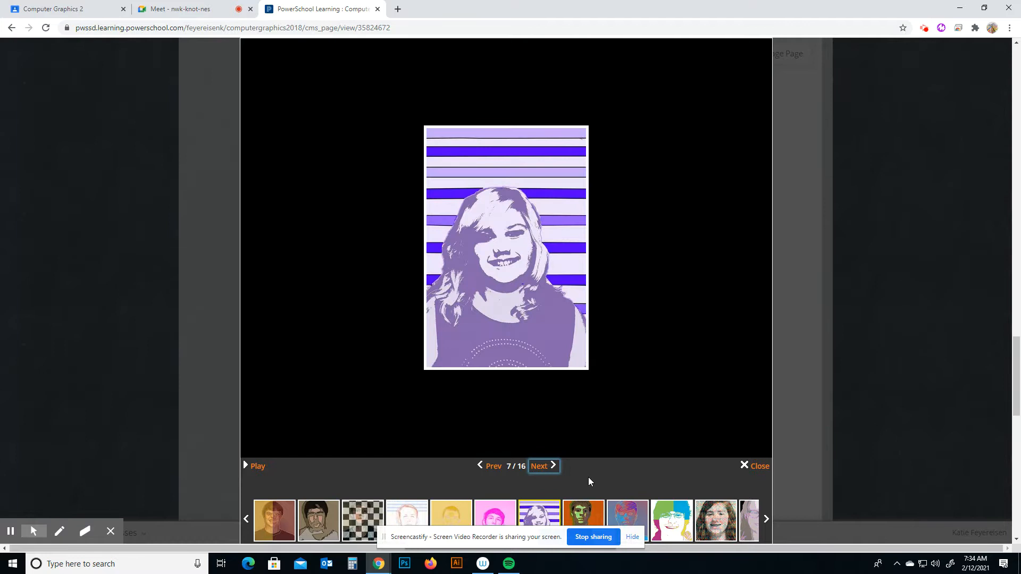
pyautogui.press('Right')
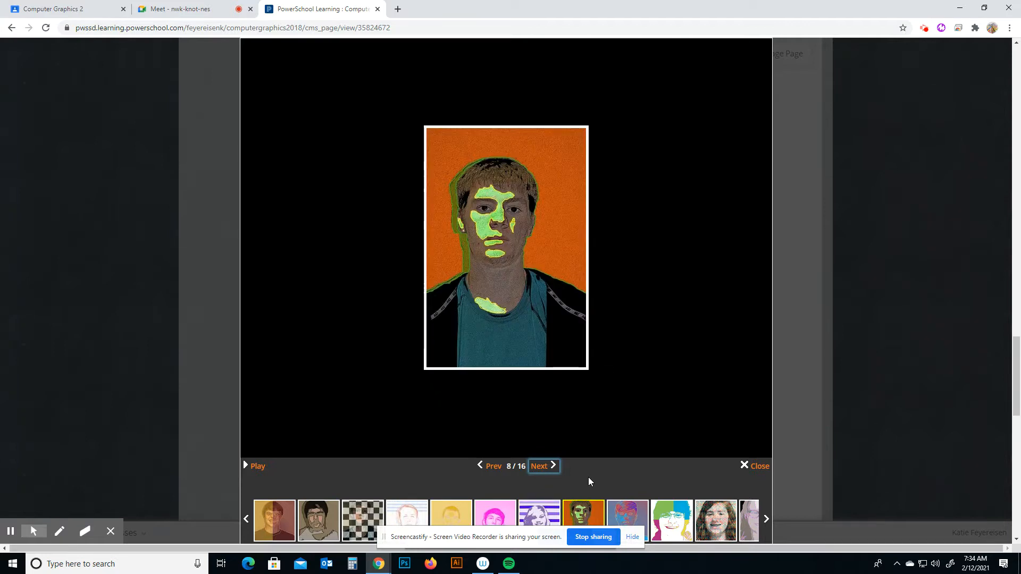
pyautogui.press('Right')
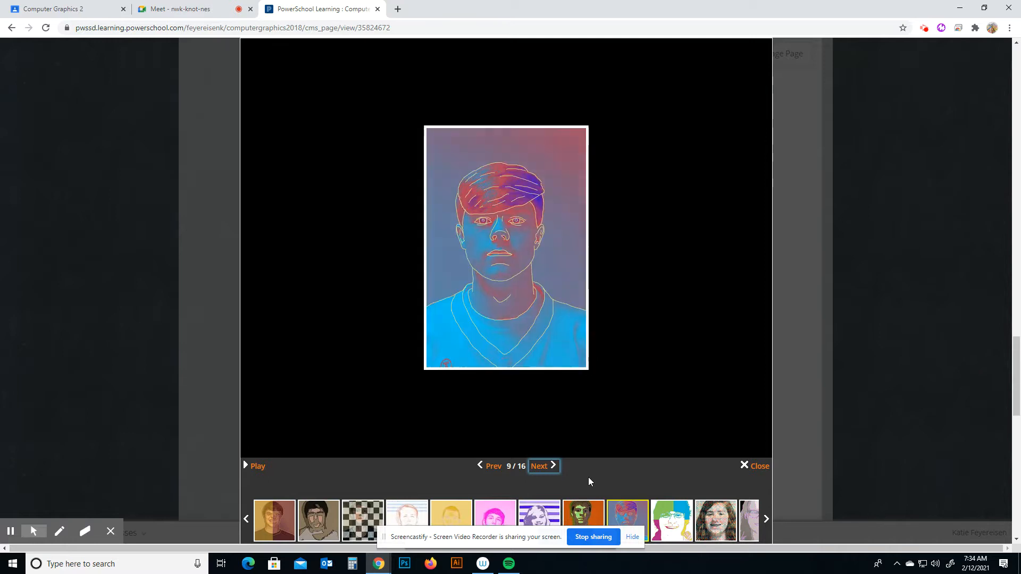
pyautogui.press('Right')
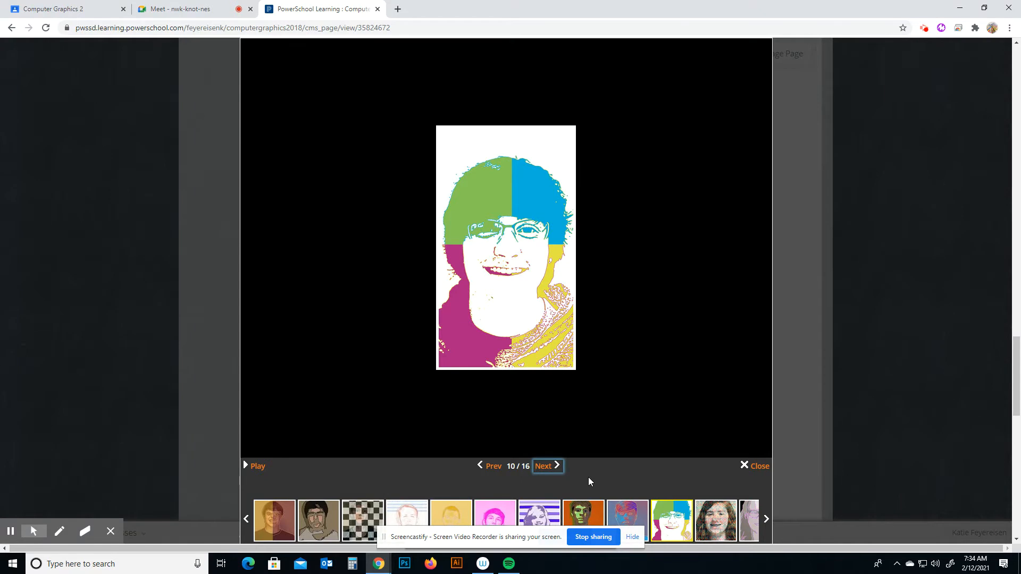
pyautogui.press('Right')
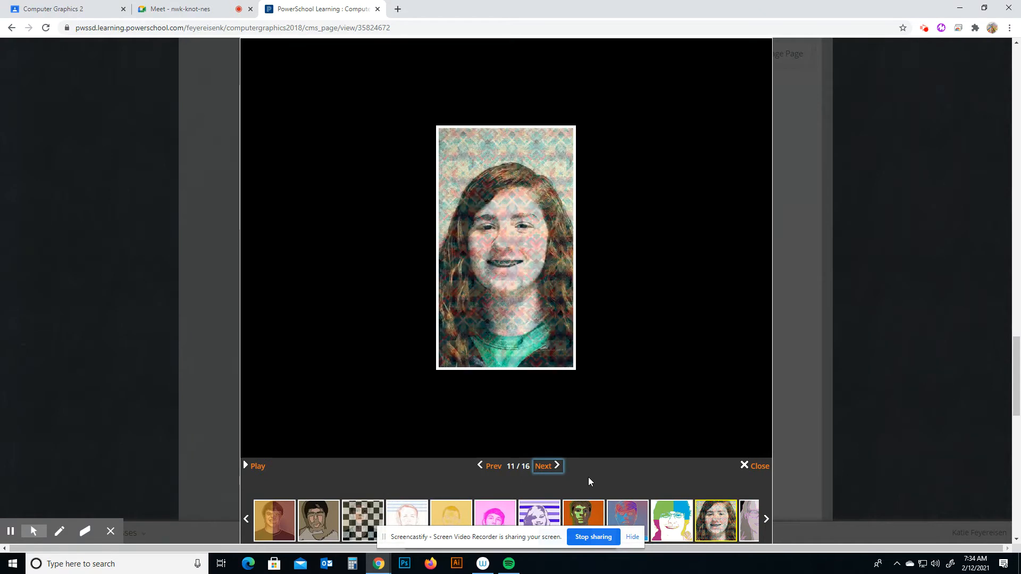
pyautogui.press('Right')
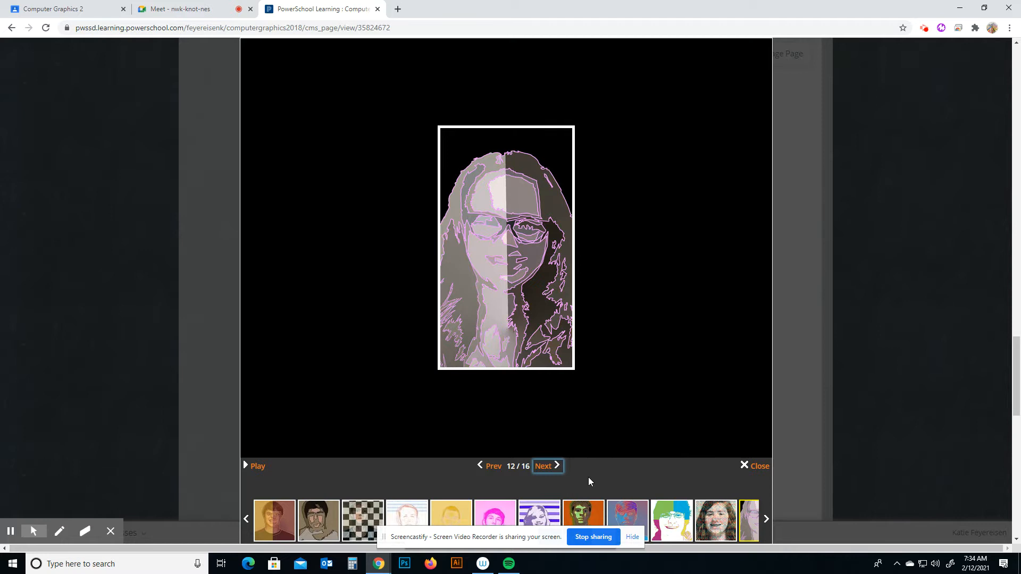
pyautogui.press('Right')
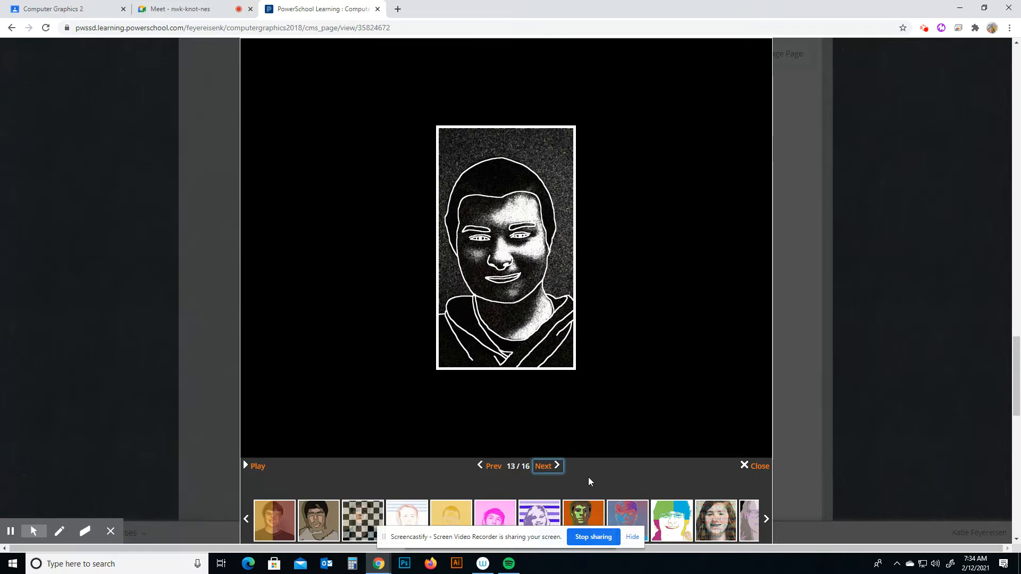
pyautogui.press('Right')
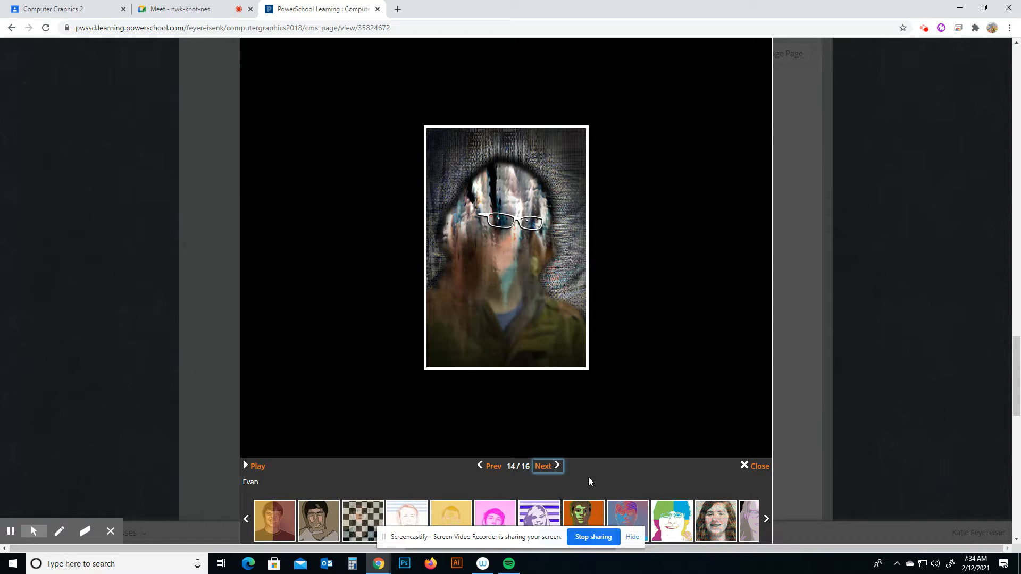
pyautogui.press('Right')
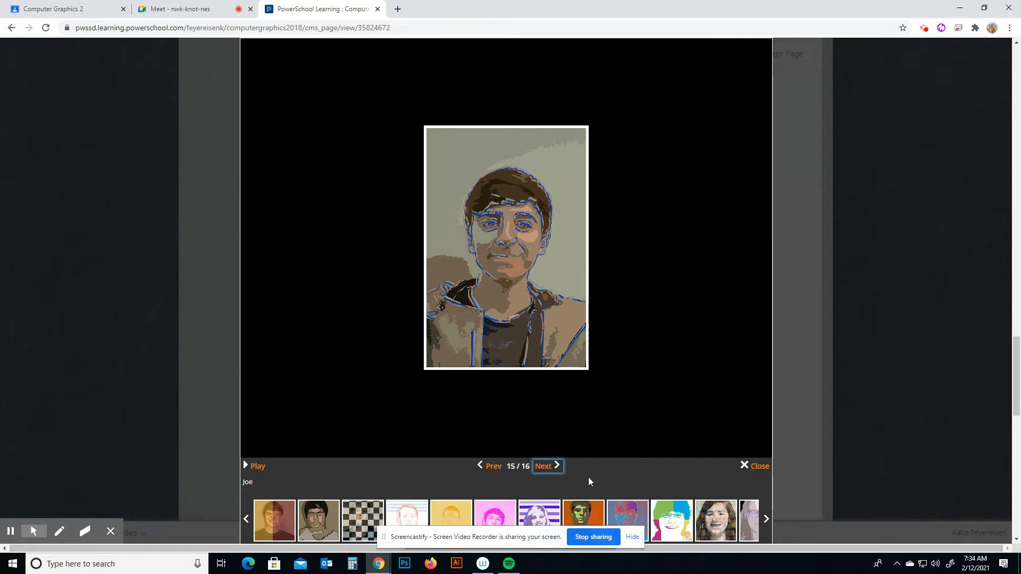
pyautogui.press('Right')
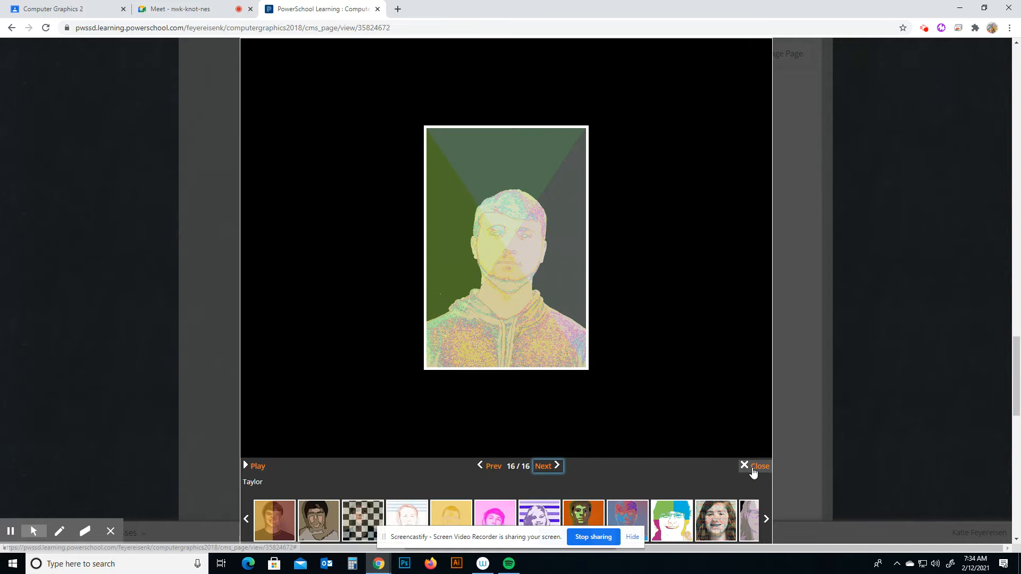
pyautogui.click(753, 469)
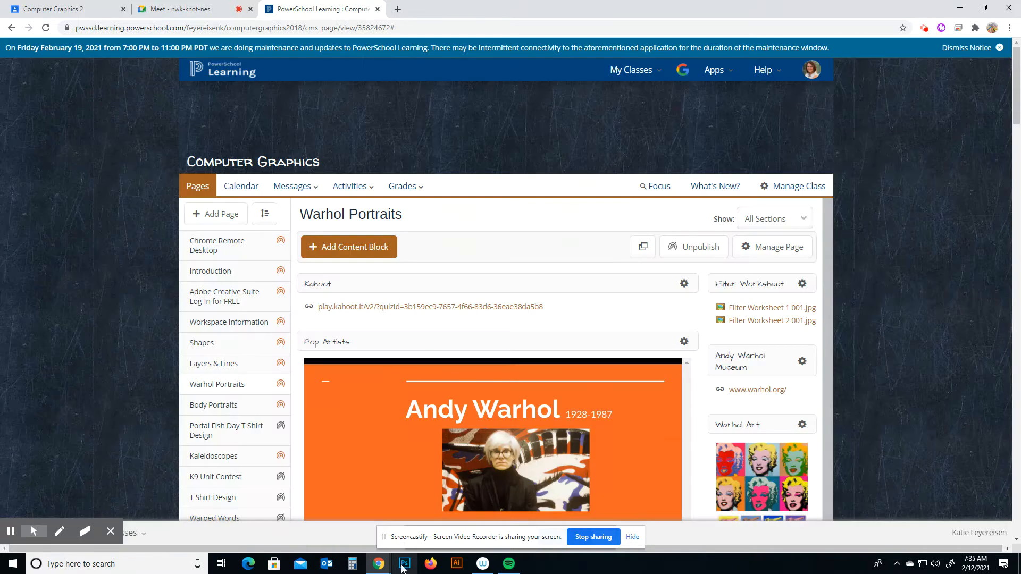
# Minimize the browser and open Warhol 1.psd from the Computer Graphics folder inside My Folder.
pyautogui.click(960, 8)
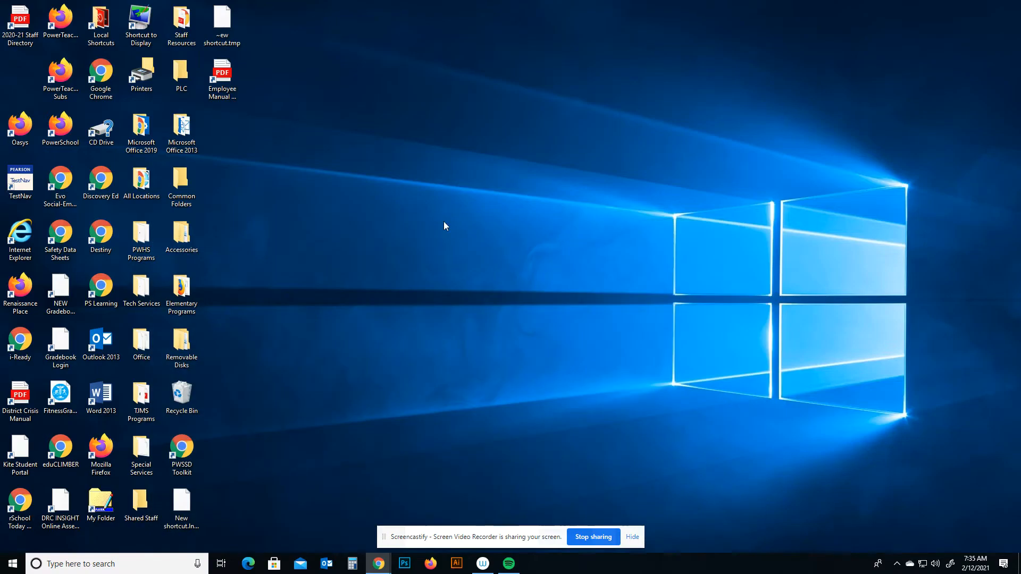
pyautogui.doubleClick(101, 500)
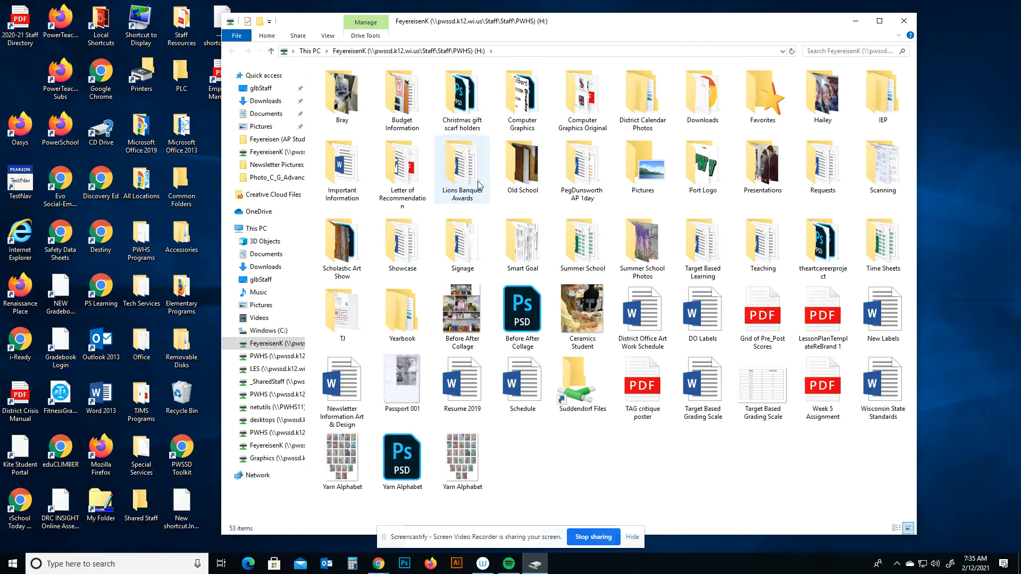
pyautogui.doubleClick(522, 96)
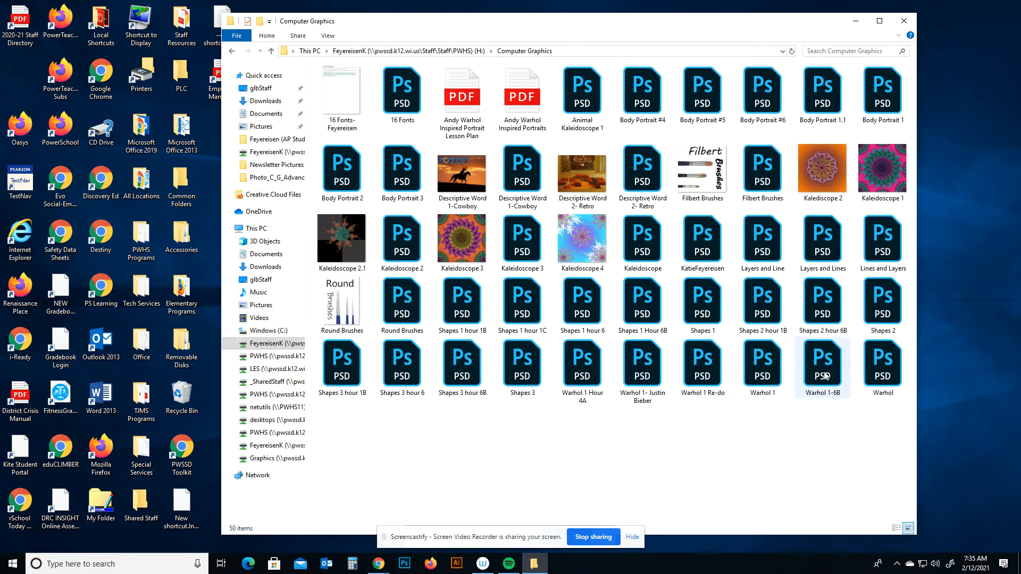
pyautogui.doubleClick(761, 377)
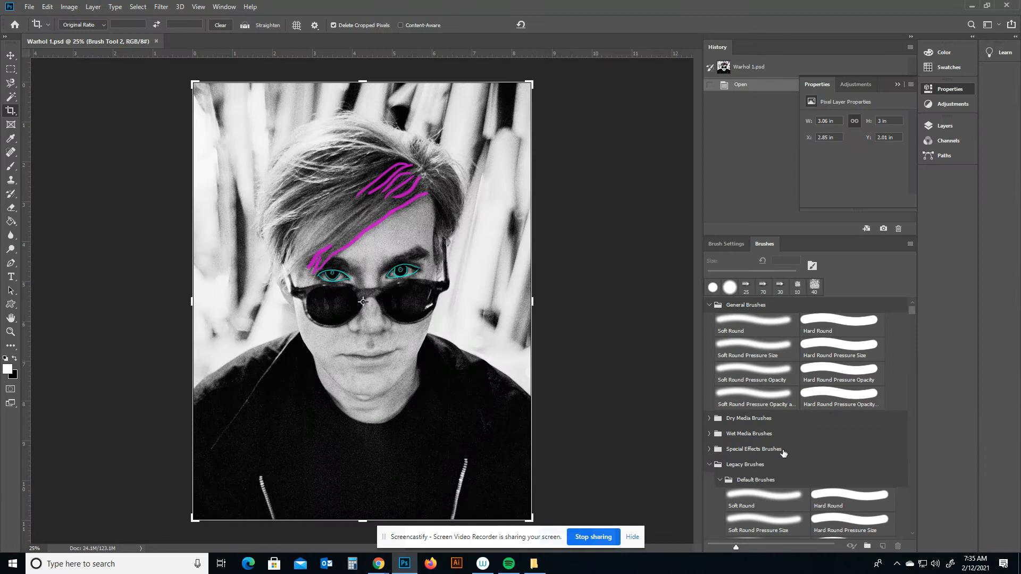
# Open the Layers panel.
pyautogui.scroll(-1, 784, 453)
pyautogui.scroll(-1, 784, 454)
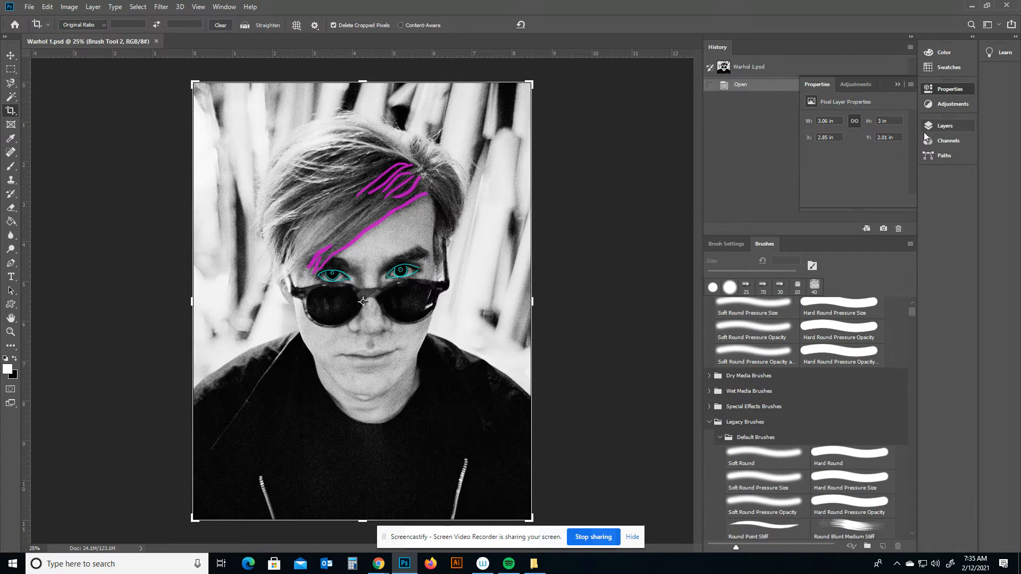
pyautogui.click(946, 127)
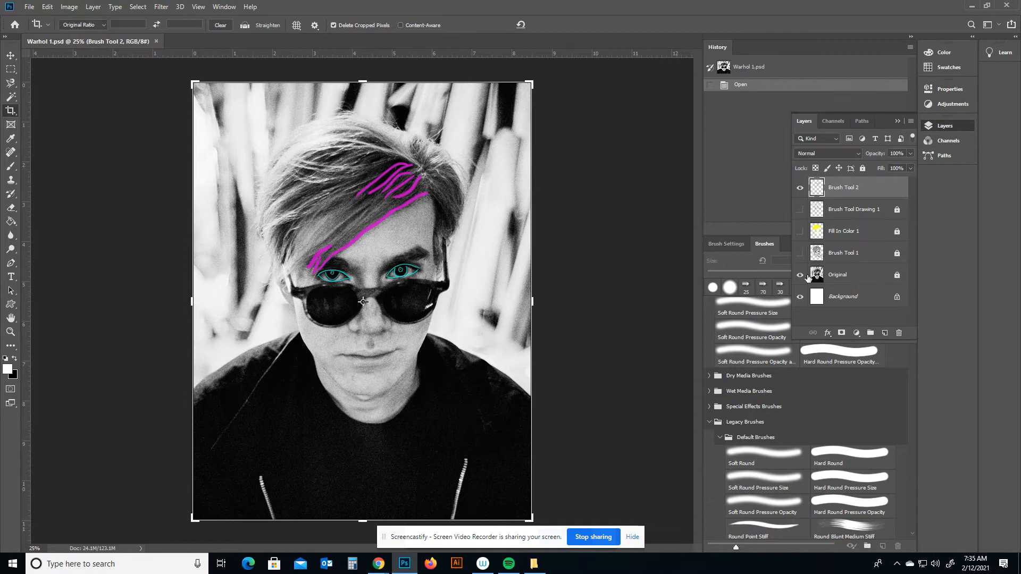
# Toggle visibility of the Original, Brush Tool 1, Fill In Color 1, Brush Tool Drawing 1 and Brush Tool 2 layers to show each stage.
pyautogui.click(799, 187)
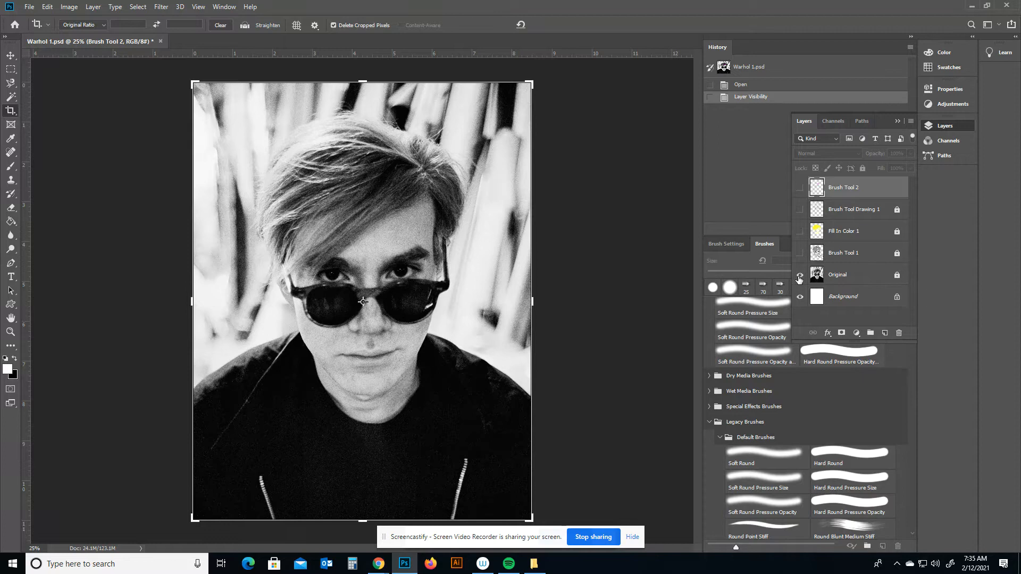
pyautogui.click(800, 275)
pyautogui.click(800, 275)
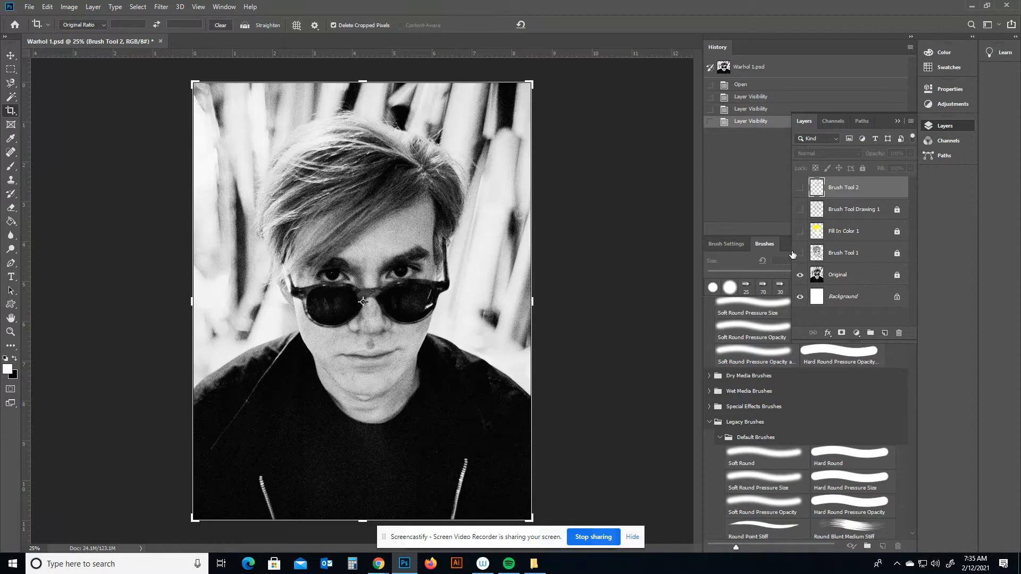
pyautogui.click(799, 253)
pyautogui.click(801, 275)
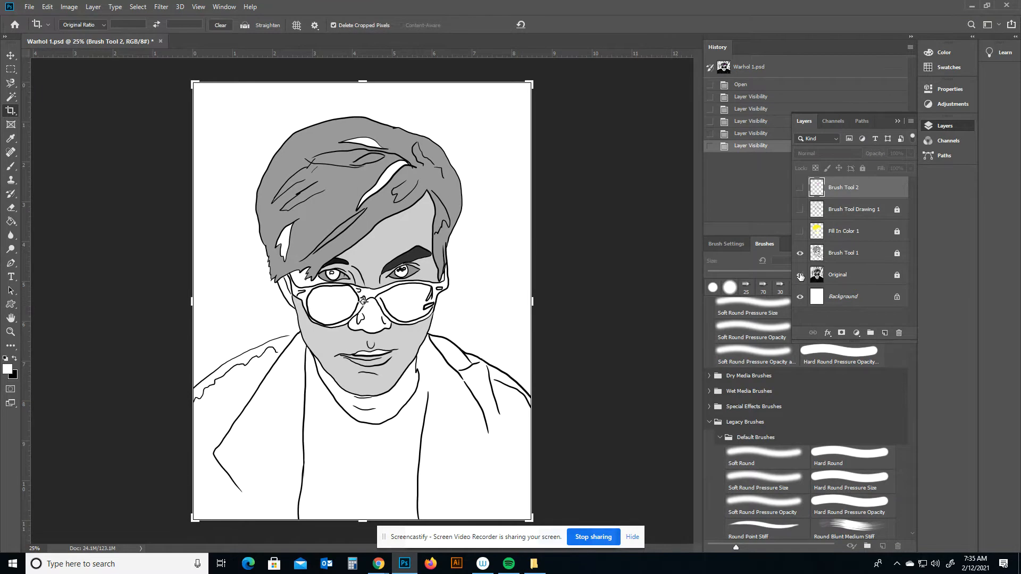
pyautogui.click(801, 276)
pyautogui.click(798, 244)
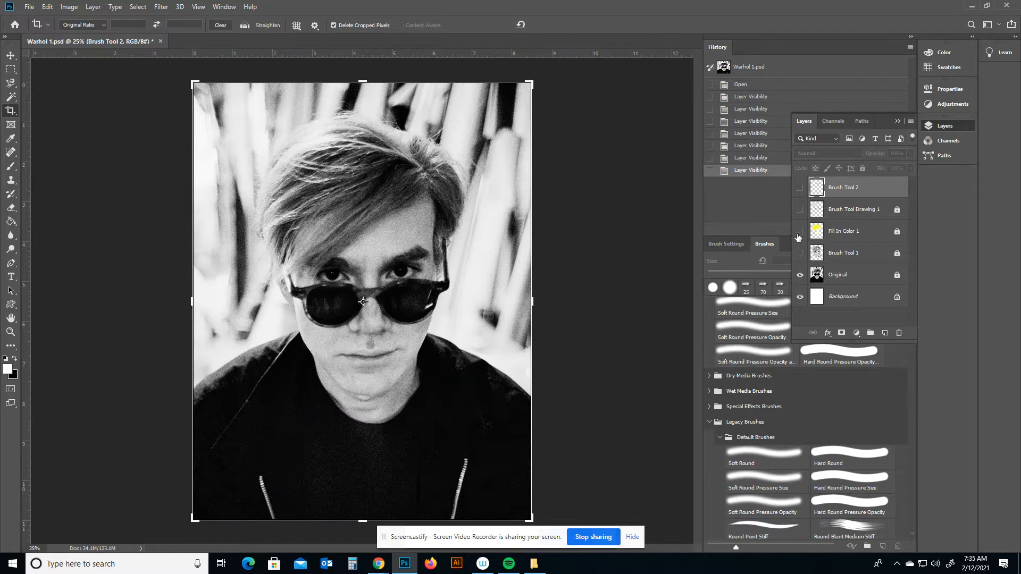
pyautogui.click(800, 231)
pyautogui.click(799, 210)
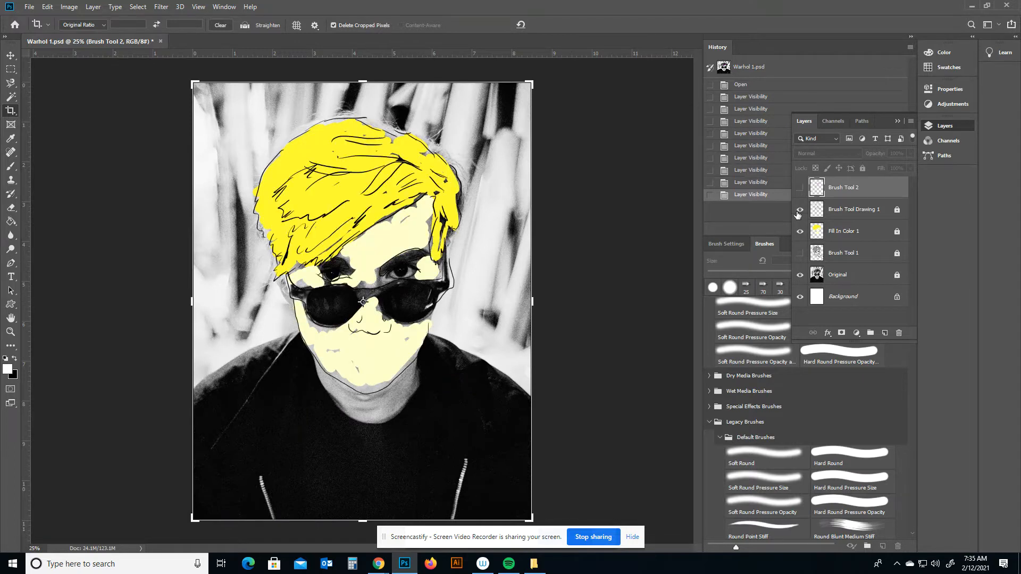
pyautogui.click(800, 276)
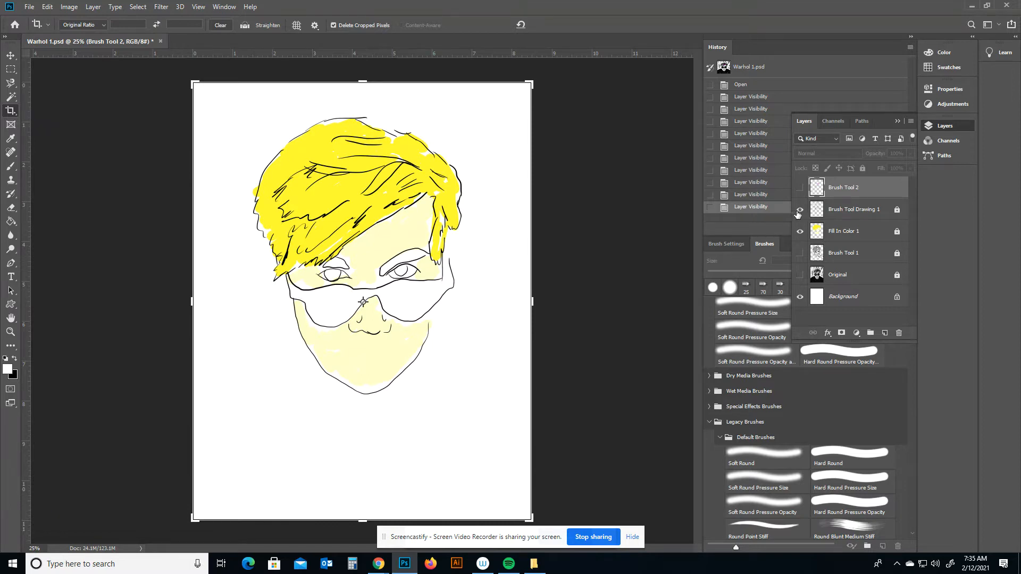
pyautogui.click(800, 210)
pyautogui.click(800, 232)
pyautogui.click(800, 187)
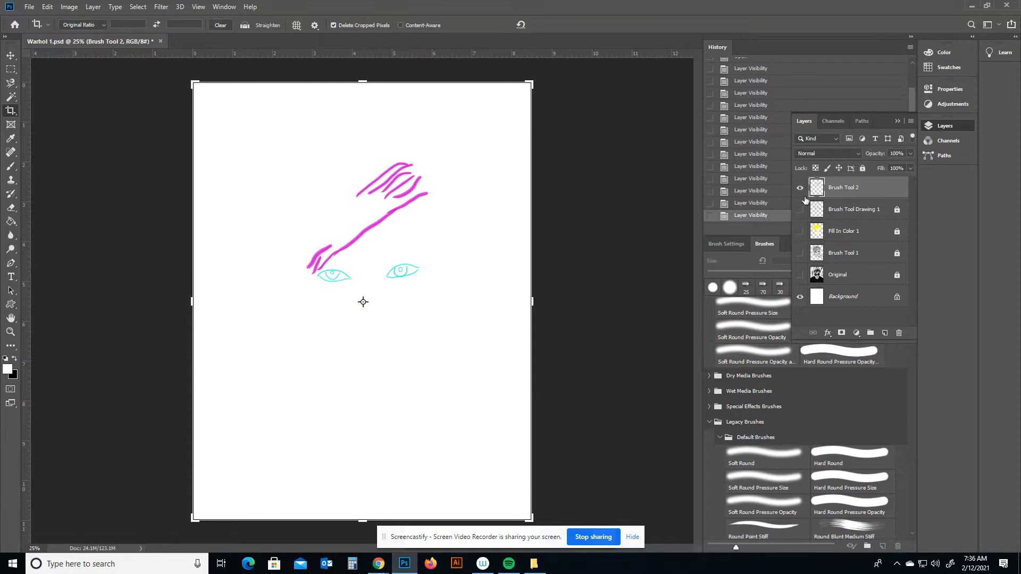
# Switch to the Move tool, then lock the Brush Tool 2 layer and hide it.
pyautogui.click(10, 55)
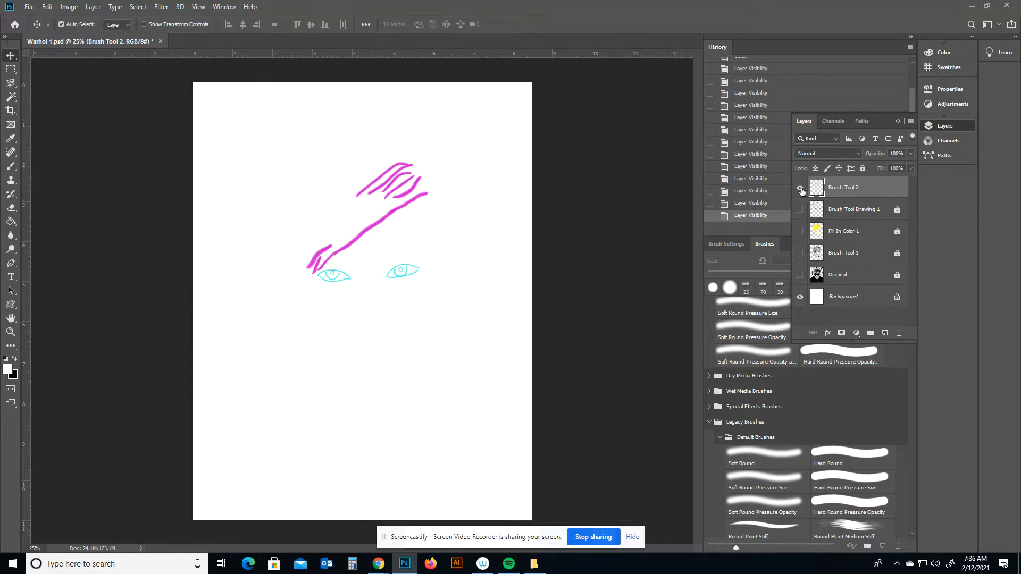
pyautogui.click(801, 189)
pyautogui.click(862, 168)
pyautogui.click(801, 188)
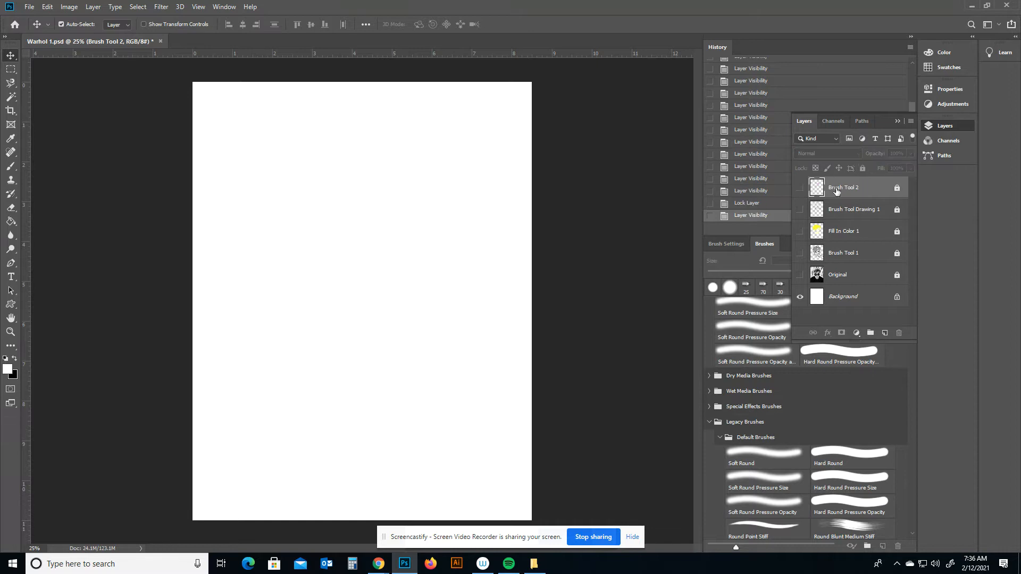
# Show the Original and Brush Tool 2 layers, then duplicate the Original layer.
pyautogui.click(800, 275)
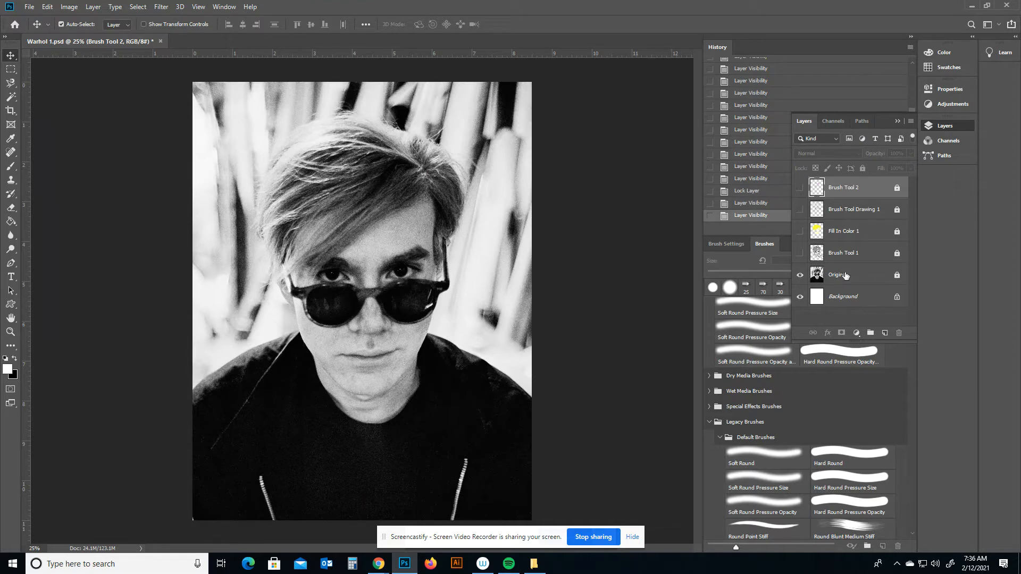
pyautogui.click(800, 189)
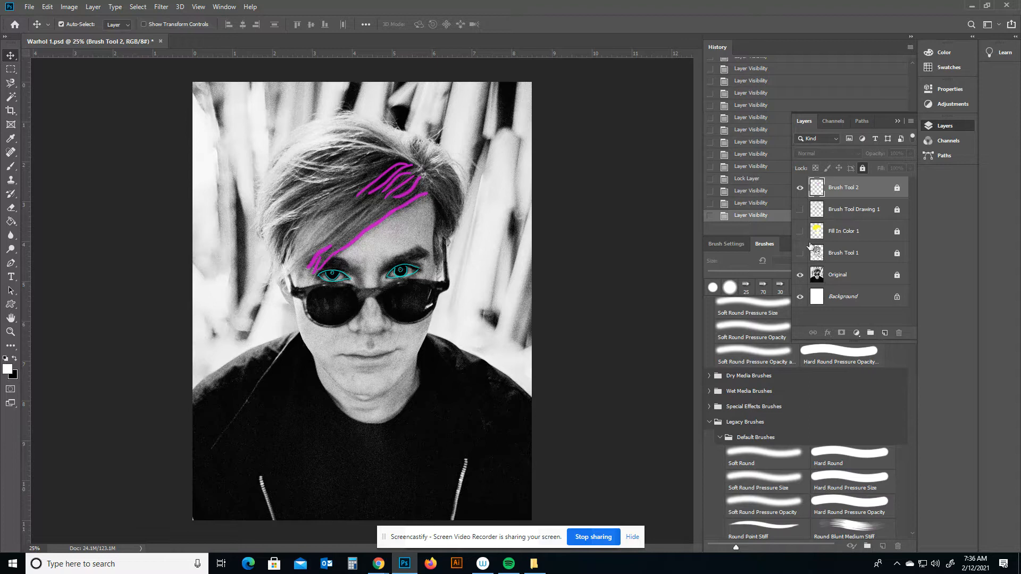
pyautogui.rightClick(832, 276)
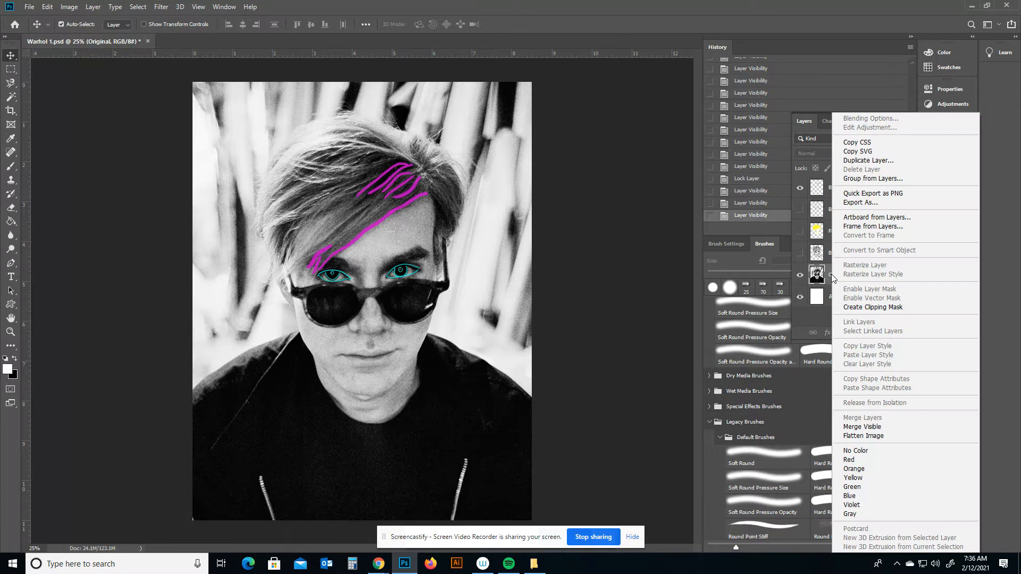
pyautogui.click(863, 160)
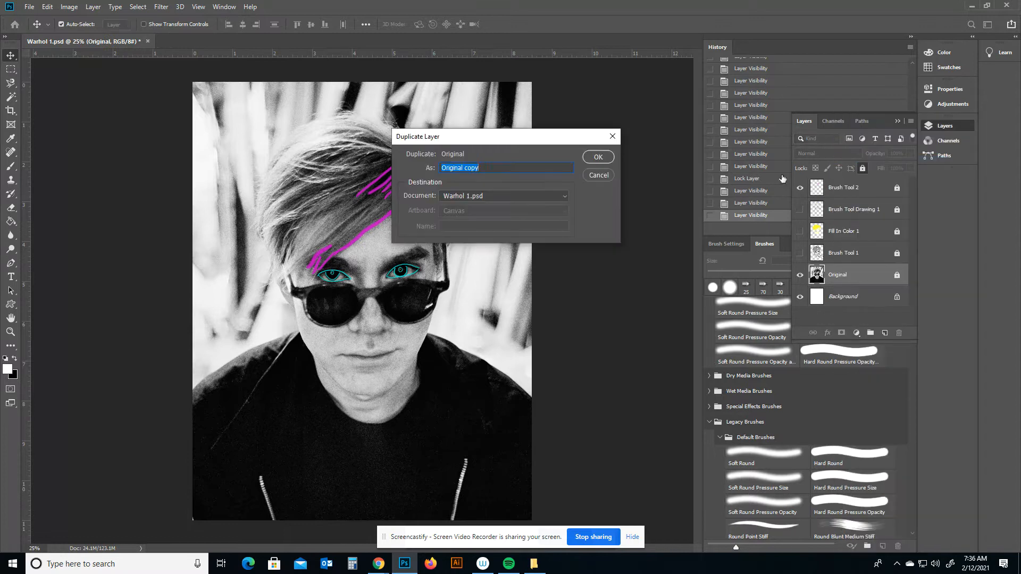
pyautogui.click(598, 157)
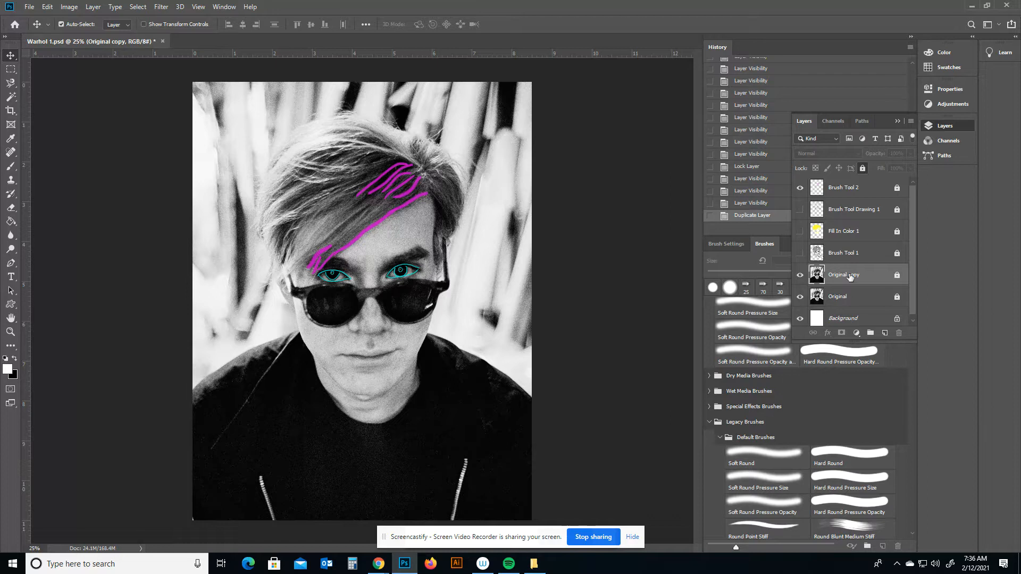
# Unlock and delete the Original layer, leaving Original copy above Background.
pyautogui.moveTo(850, 276); pyautogui.dragTo(900, 333)
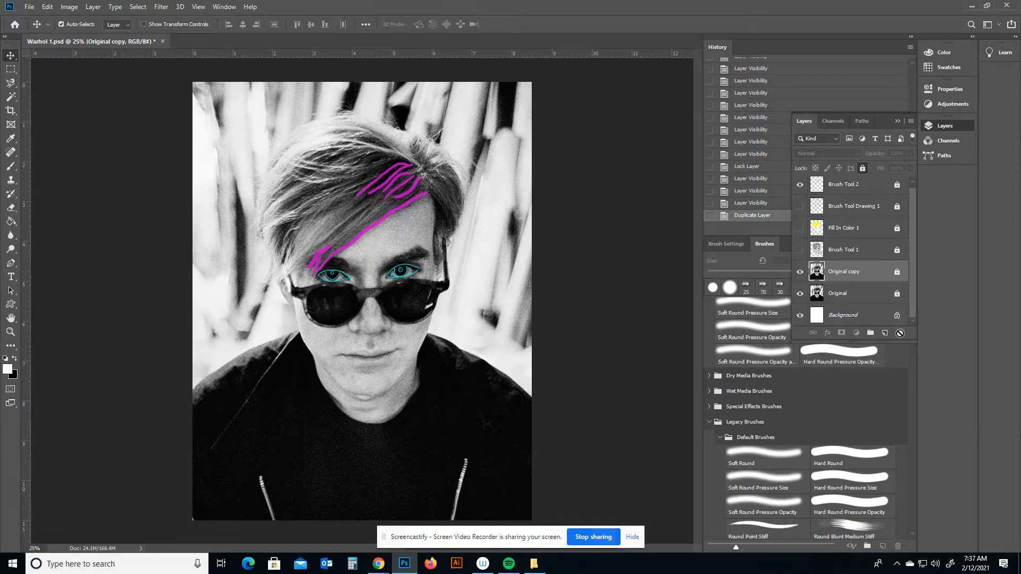
pyautogui.moveTo(887, 280); pyautogui.dragTo(899, 333)
pyautogui.click(898, 272)
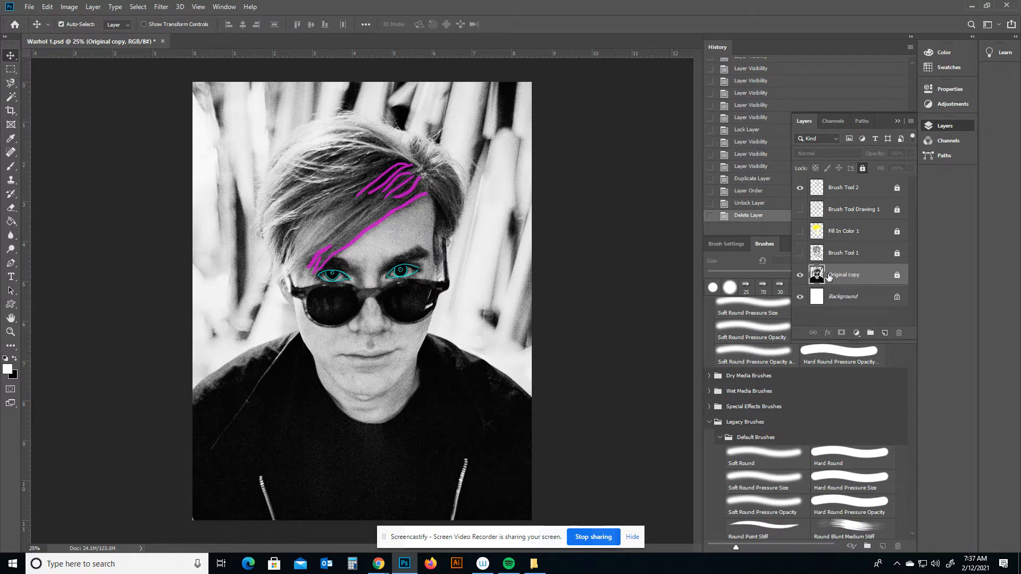
# Duplicate the Original copy layer and unlock the new copy.
pyautogui.moveTo(846, 276); pyautogui.dragTo(884, 334)
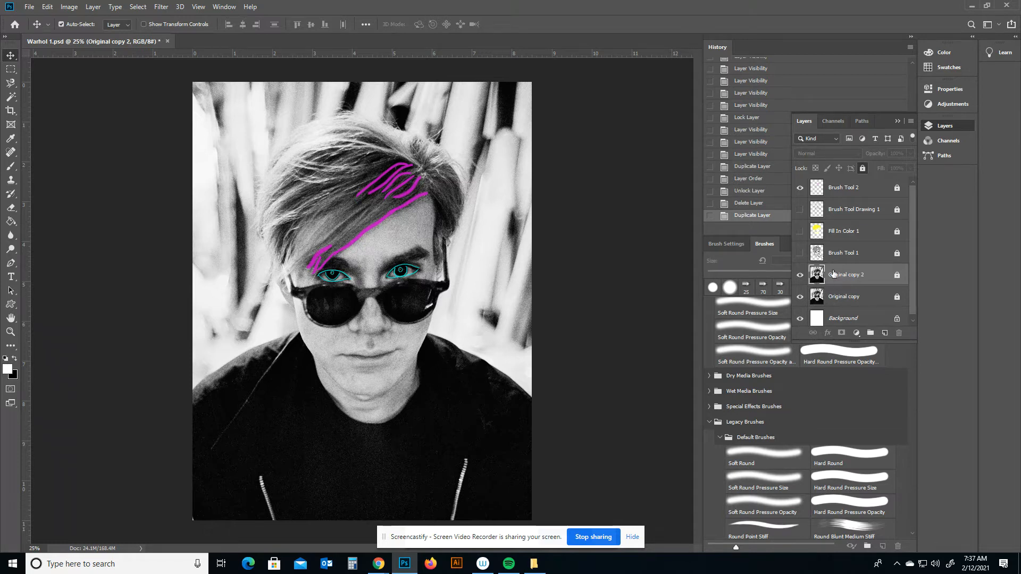
pyautogui.click(897, 276)
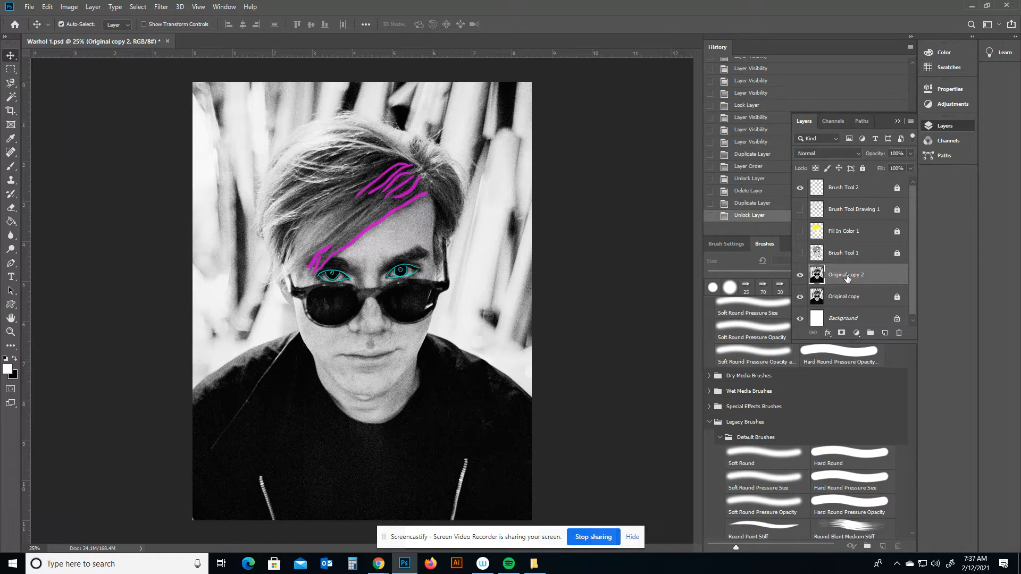
# Move the duplicate to the top of the layer stack and rename it Filter 3.
pyautogui.moveTo(847, 277); pyautogui.dragTo(842, 183)
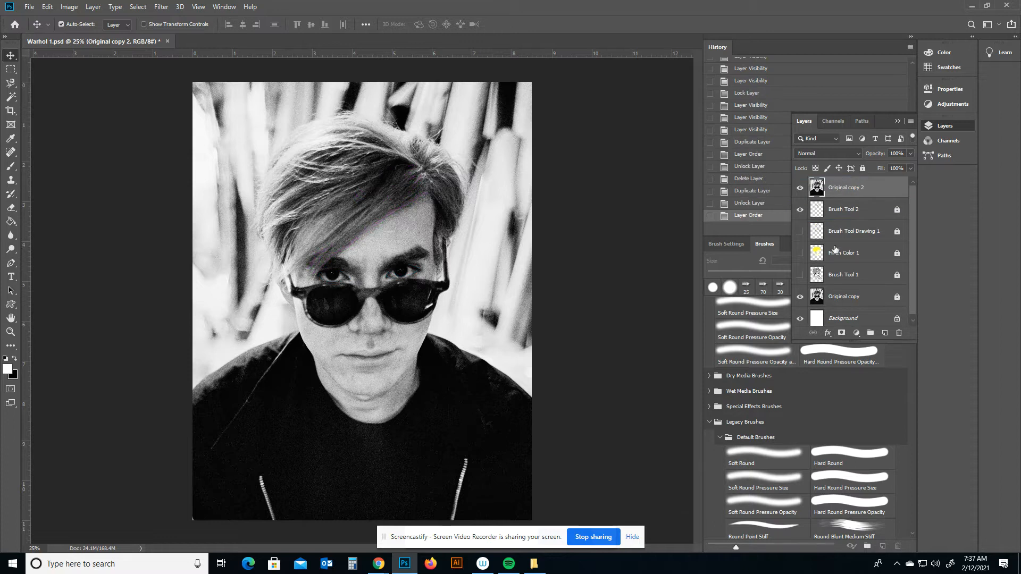
pyautogui.doubleClick(853, 189)
pyautogui.press('Return')
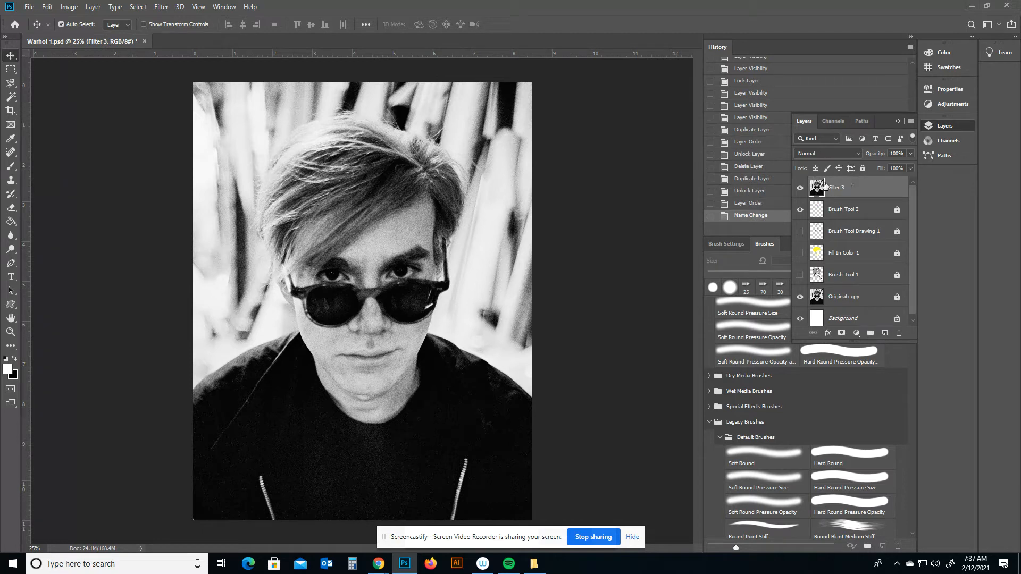
# Pick orange #ff9900 in the color picker and make it the background color.
pyautogui.click(8, 372)
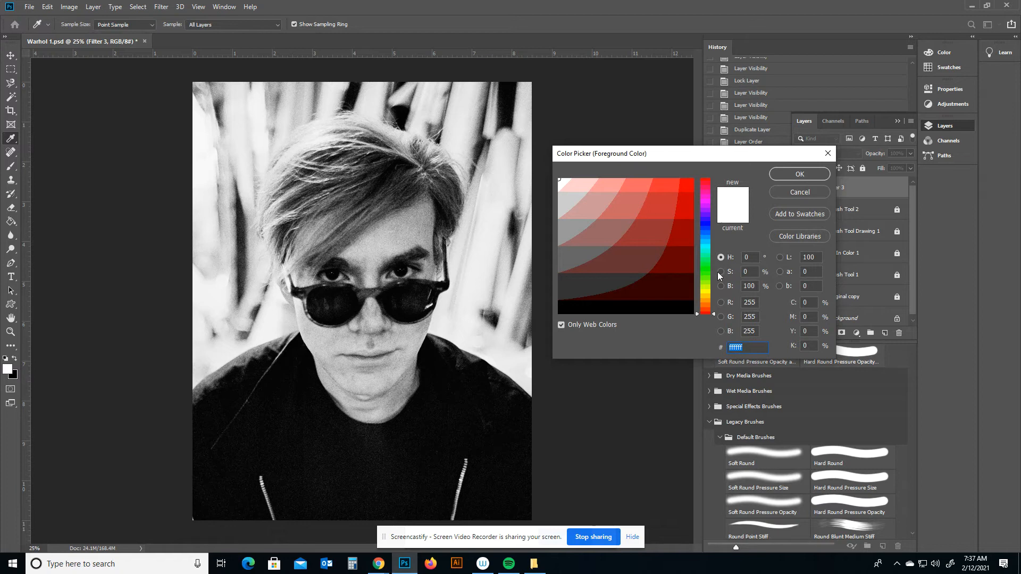
pyautogui.moveTo(709, 289); pyautogui.dragTo(704, 300)
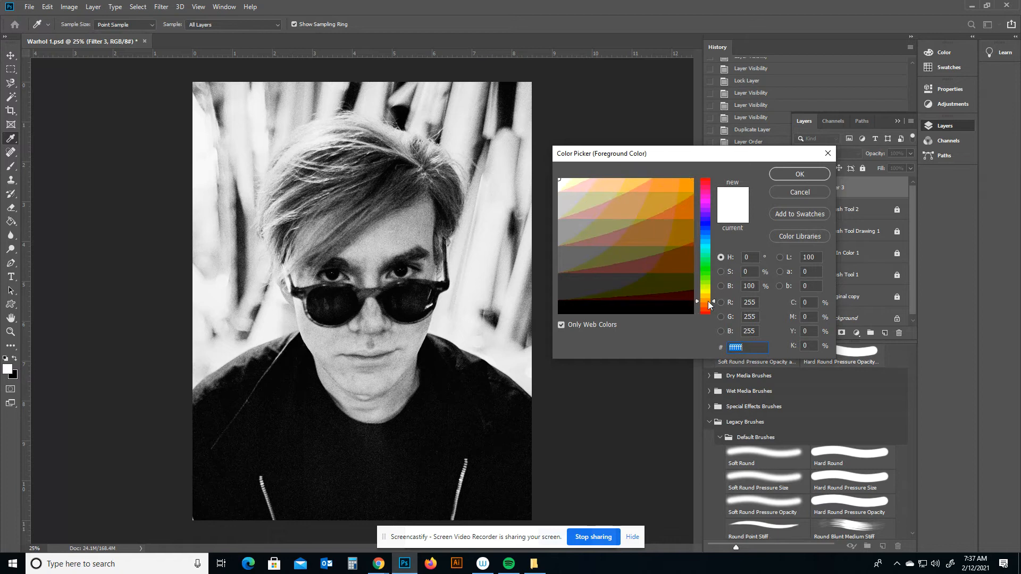
pyautogui.click(677, 187)
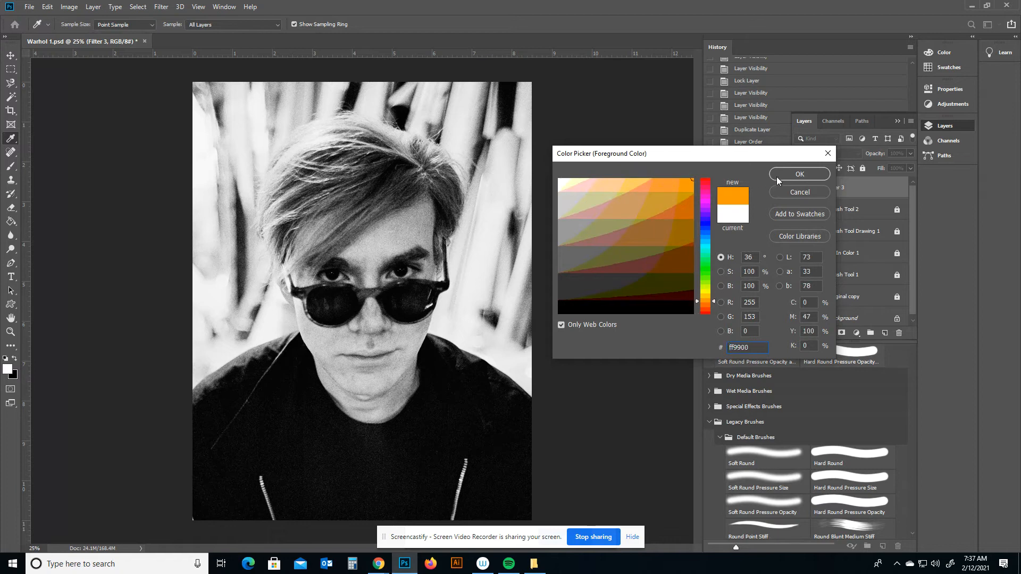
pyautogui.click(800, 174)
pyautogui.click(14, 358)
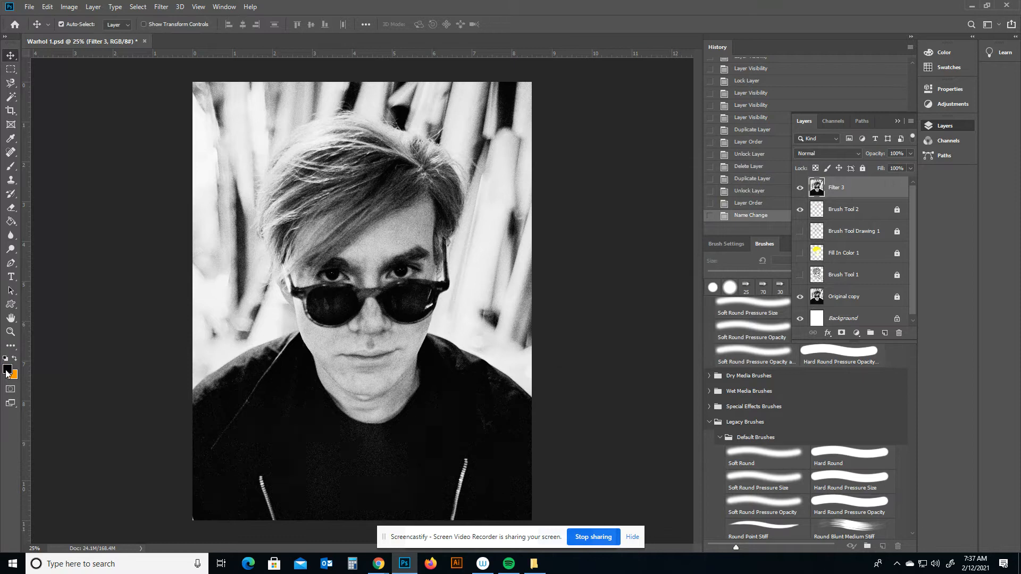
# Set the foreground color to cyan #00ccff.
pyautogui.click(7, 368)
pyautogui.moveTo(708, 255); pyautogui.dragTo(709, 245)
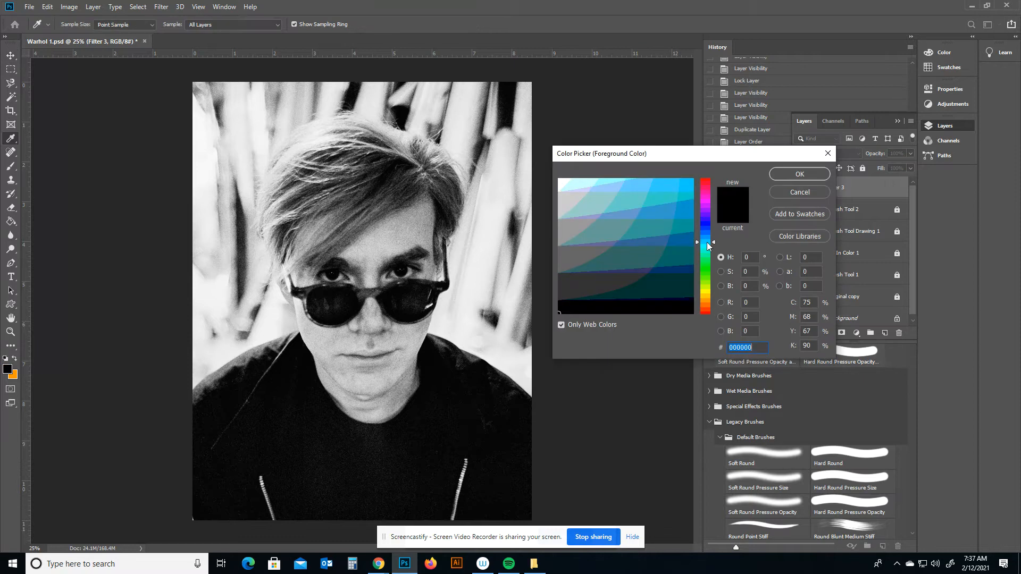
pyautogui.moveTo(676, 197); pyautogui.dragTo(708, 176)
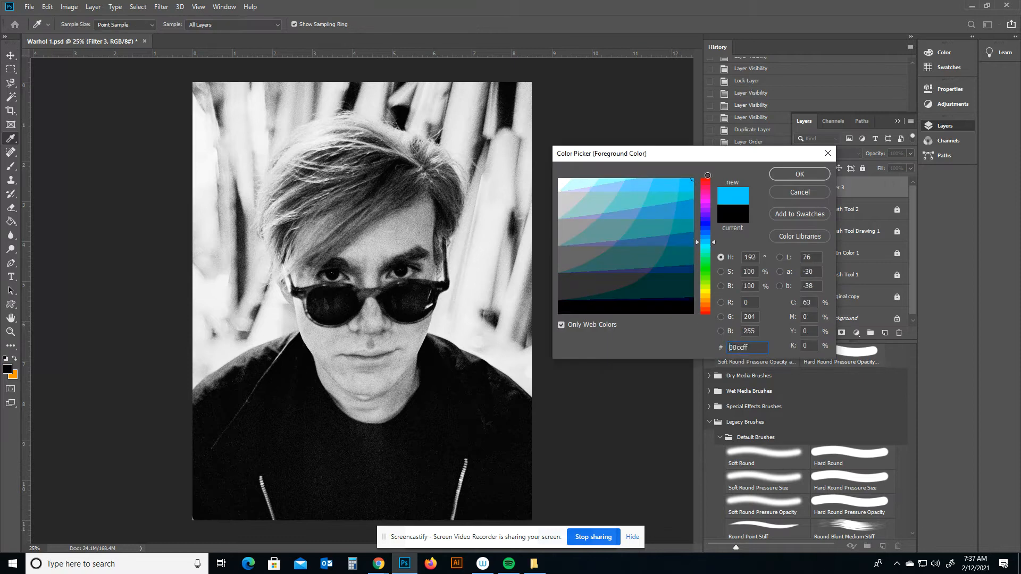
pyautogui.click(779, 174)
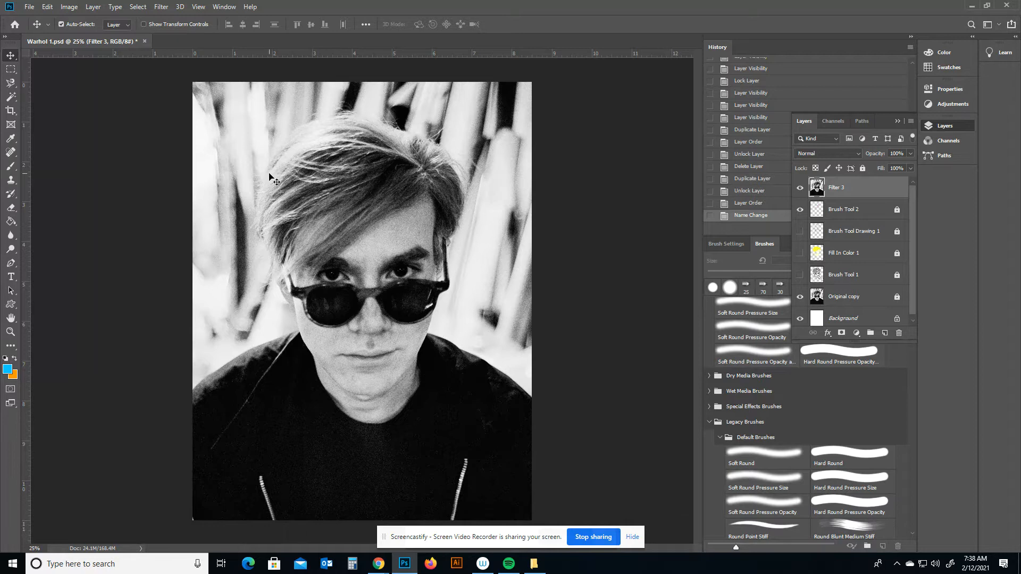
# Open the Filter Gallery and try Palette Knife with Stroke Size 47 and maximum Softness.
pyautogui.click(161, 7)
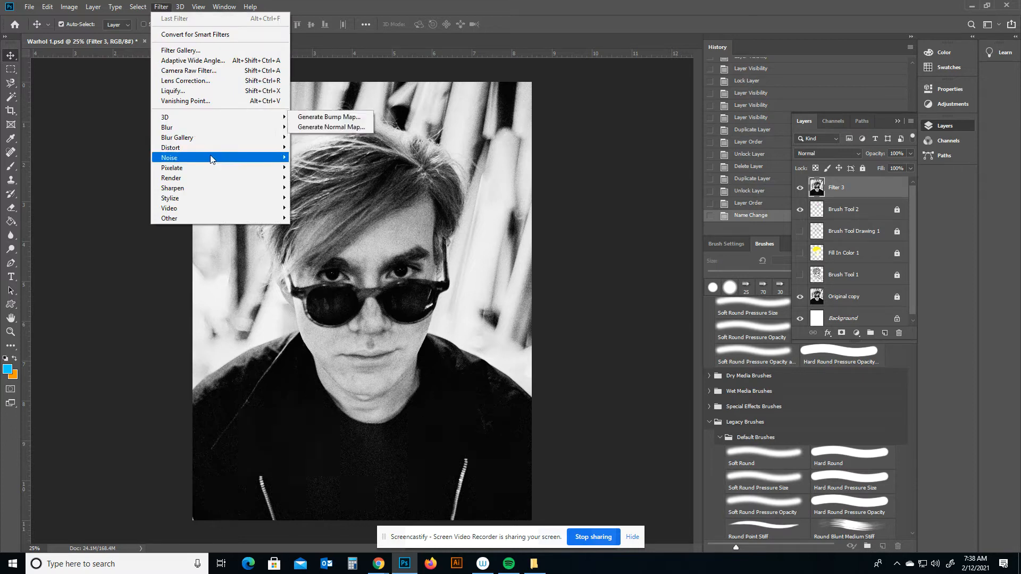
pyautogui.click(174, 51)
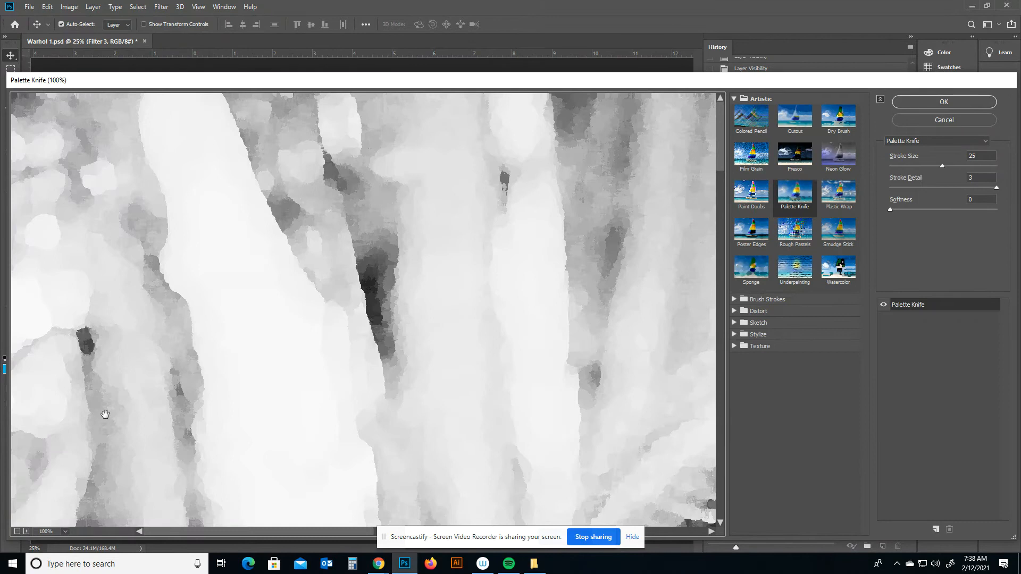
pyautogui.click(17, 531)
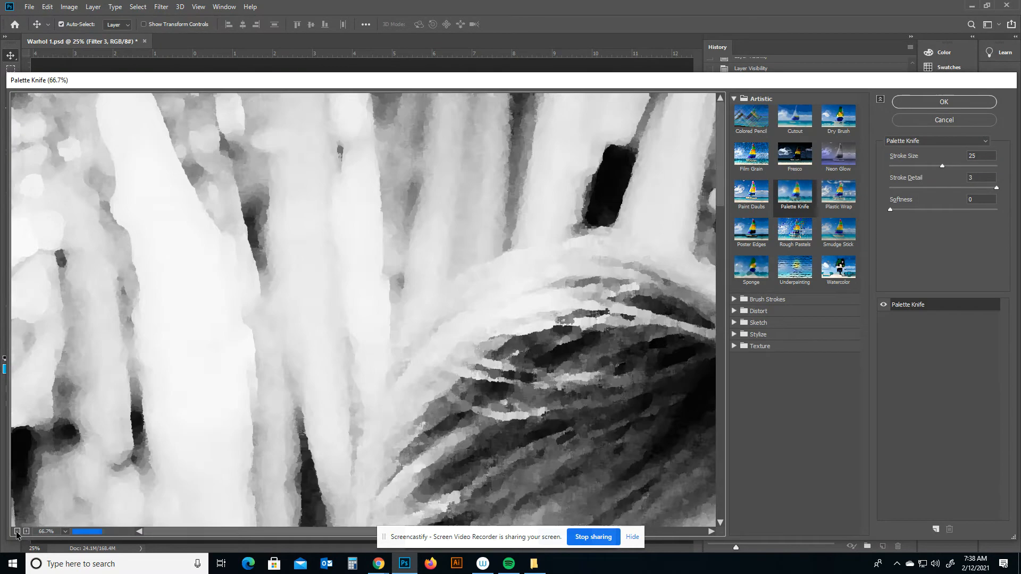
pyautogui.click(16, 531)
pyautogui.click(17, 531)
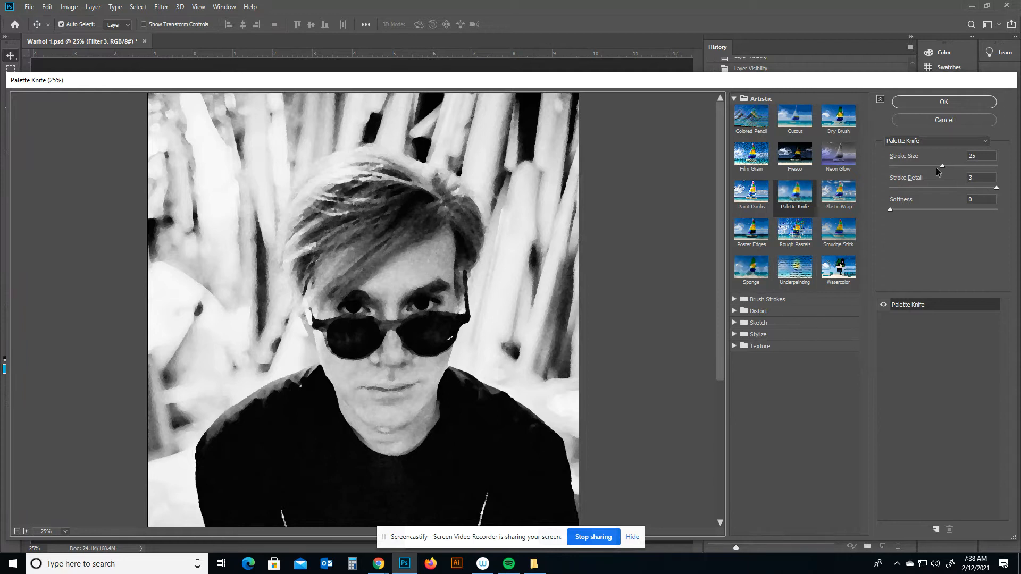
pyautogui.moveTo(942, 165); pyautogui.dragTo(948, 167)
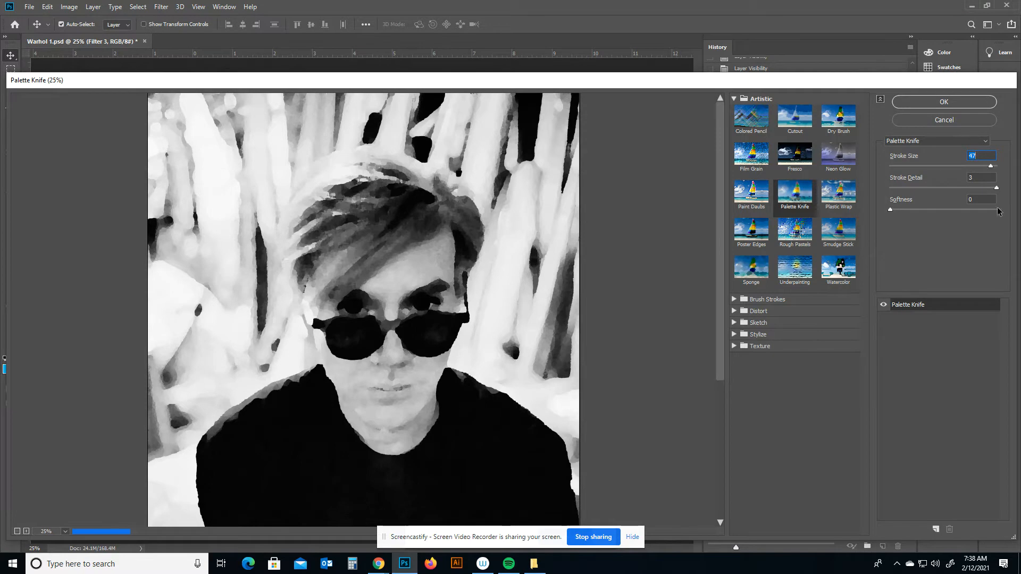
pyautogui.moveTo(889, 209); pyautogui.dragTo(991, 212)
# Switch to the Colored Pencil filter and set Stroke Pressure to 8 and Paper Brightness to 12.
pyautogui.click(751, 125)
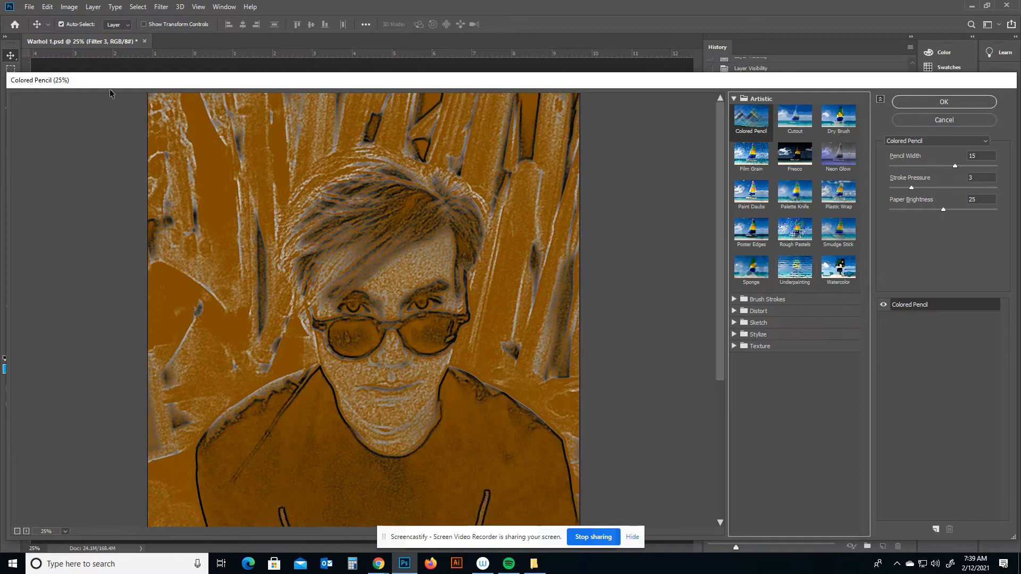
pyautogui.moveTo(94, 80); pyautogui.dragTo(138, 57)
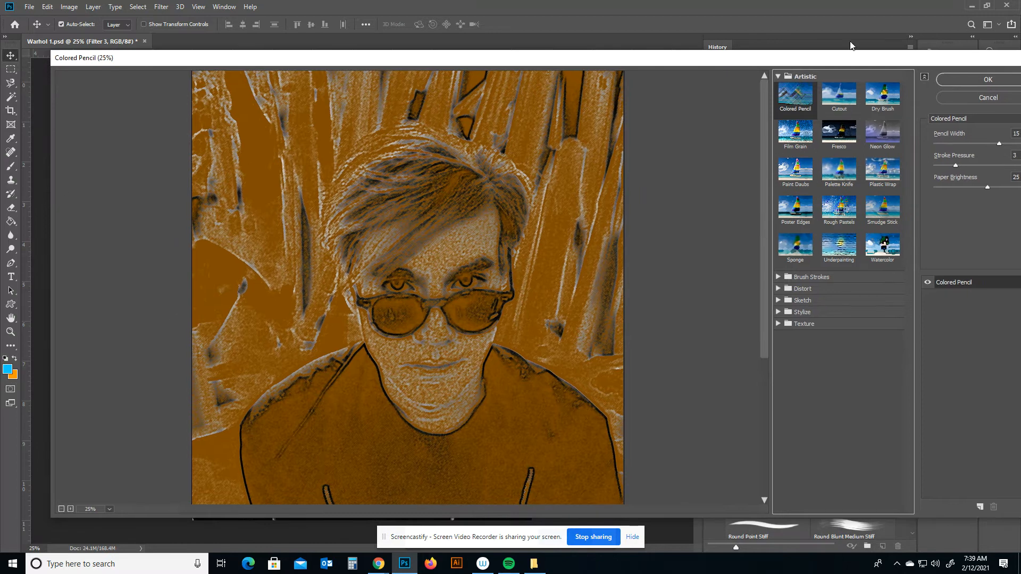
pyautogui.moveTo(838, 57); pyautogui.dragTo(782, 45)
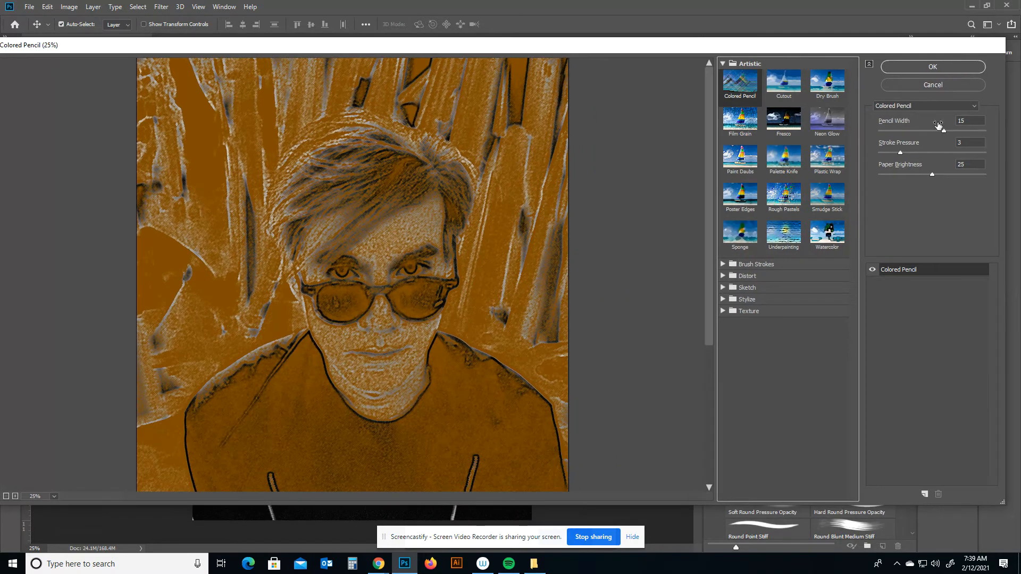
pyautogui.moveTo(900, 153); pyautogui.dragTo(936, 153)
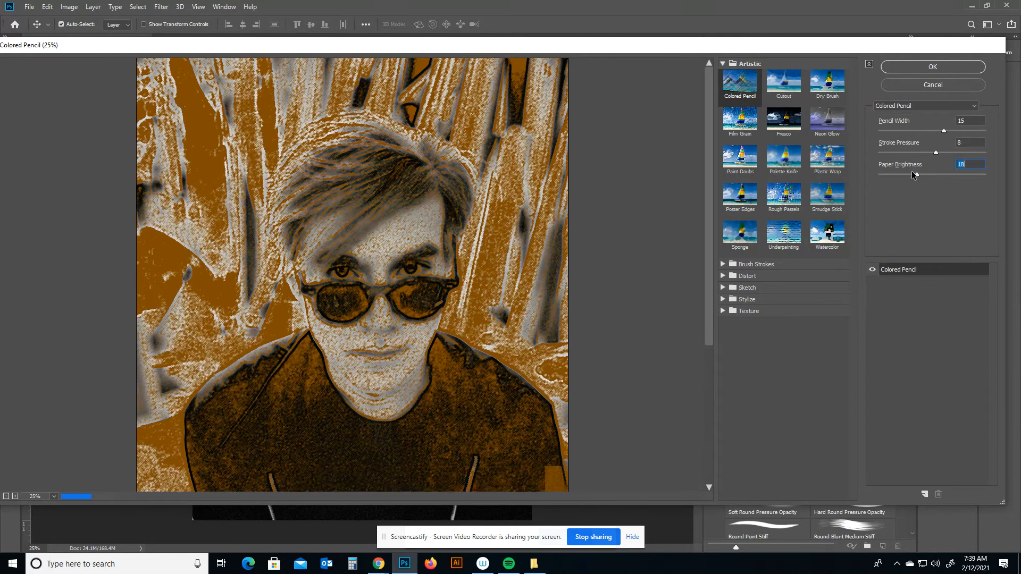
pyautogui.moveTo(932, 175); pyautogui.dragTo(904, 175)
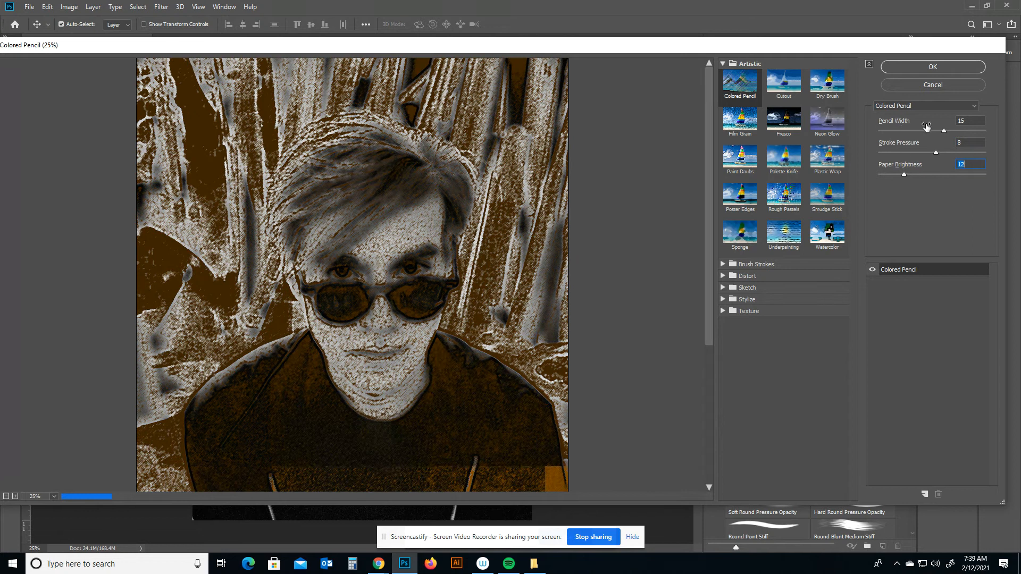
# Browse the filter list and expand the Brush Strokes, Distort, Sketch, Stylize and Texture categories.
pyautogui.click(976, 108)
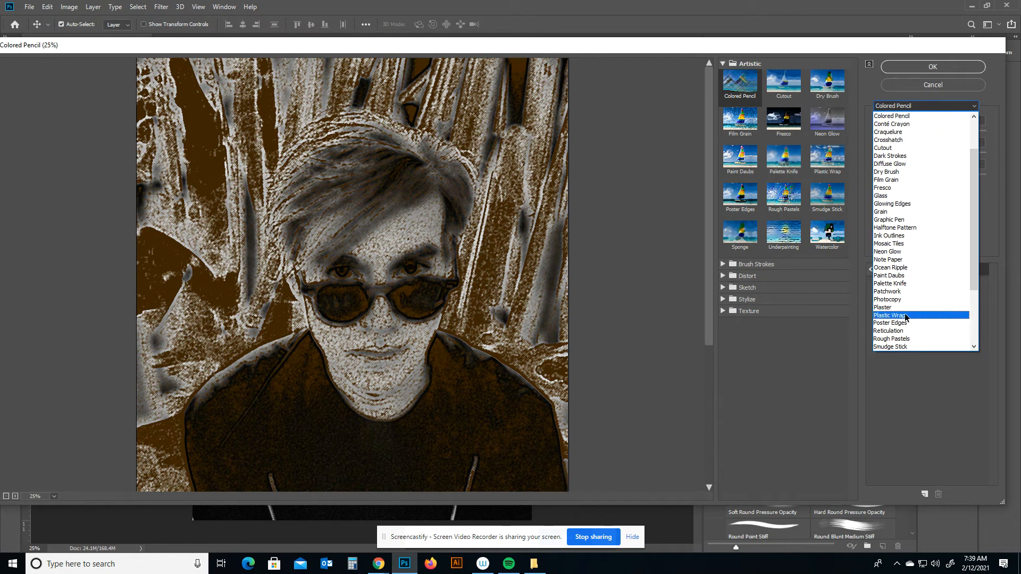
pyautogui.click(838, 350)
pyautogui.click(724, 265)
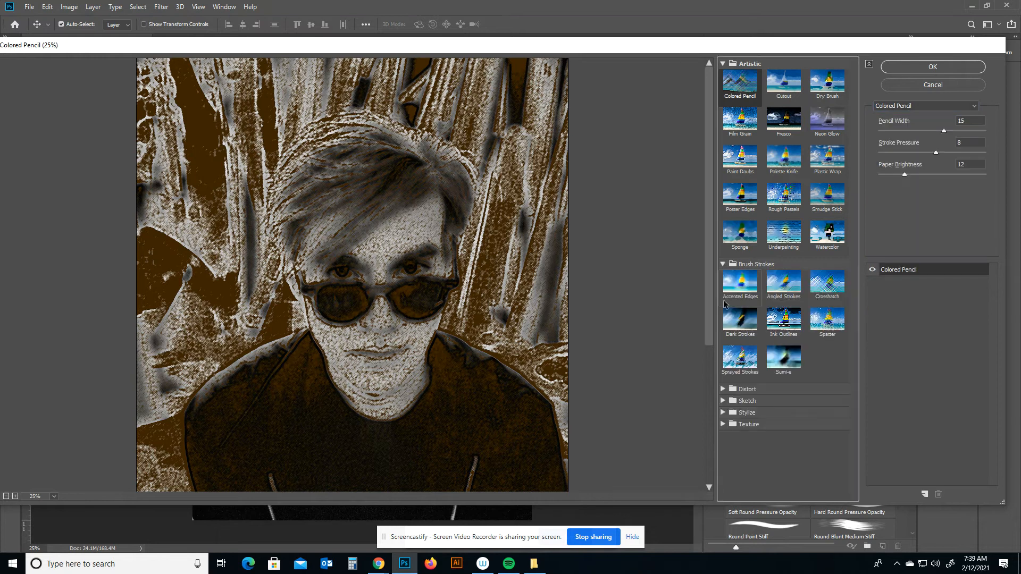
pyautogui.click(724, 389)
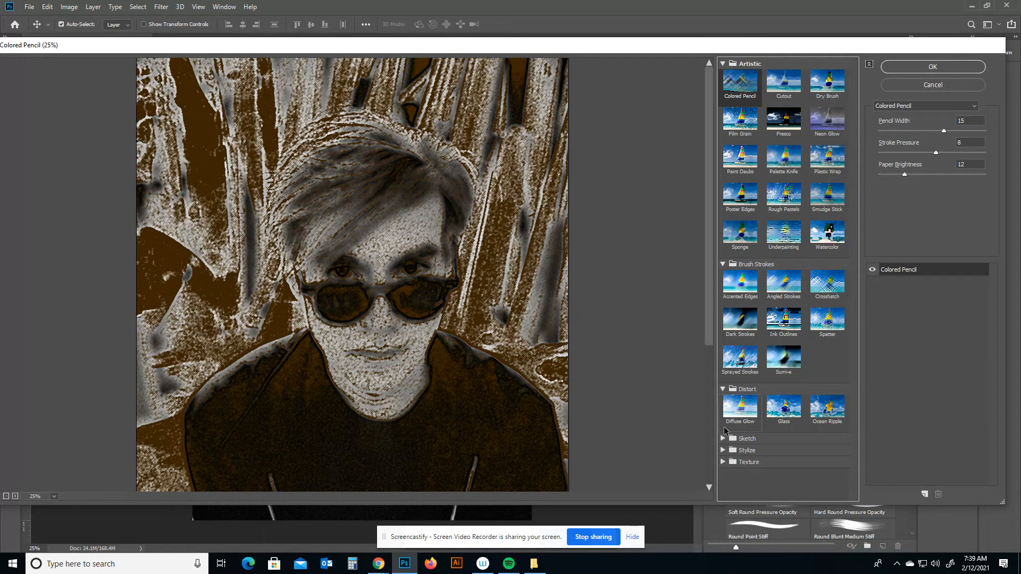
pyautogui.click(723, 439)
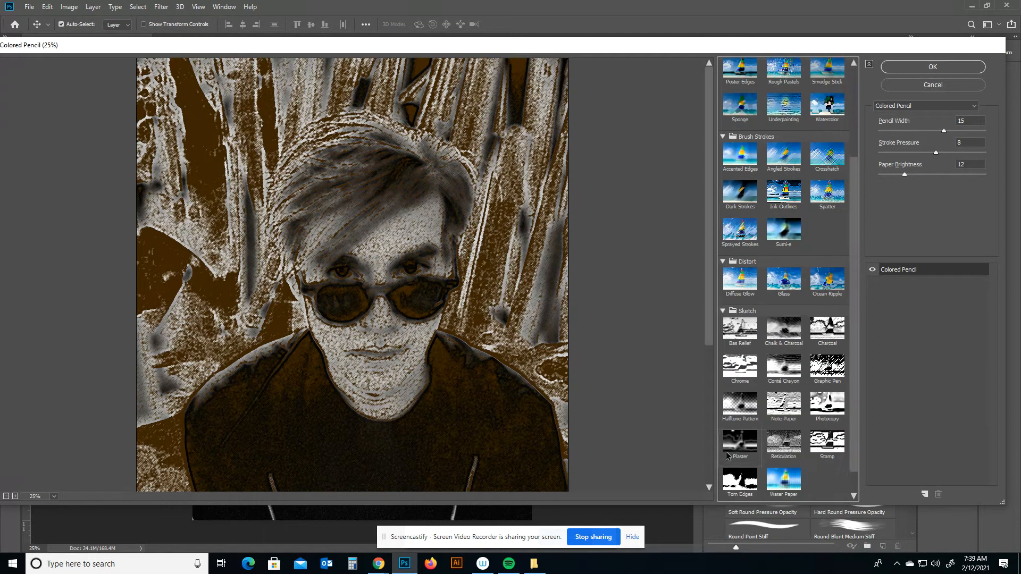
pyautogui.click(725, 482)
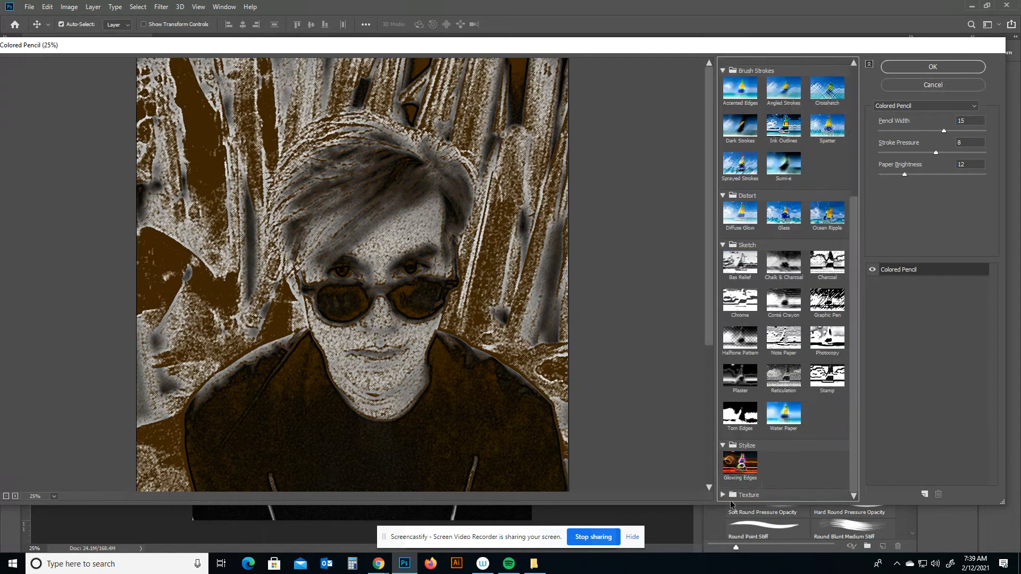
pyautogui.click(724, 495)
# Apply the Bas Relief filter from the Sketch category.
pyautogui.scroll(4, 735, 470)
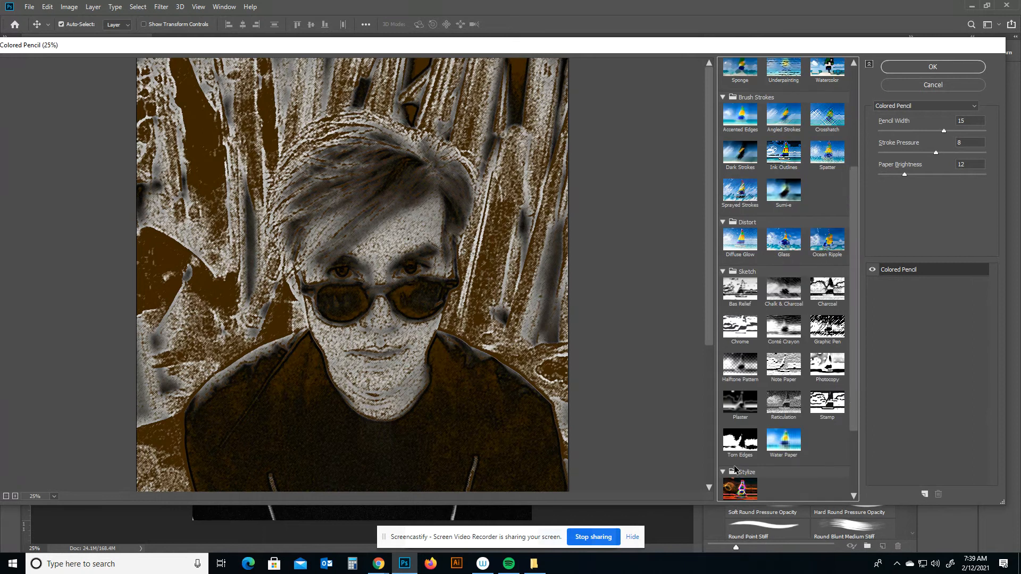
pyautogui.click(737, 301)
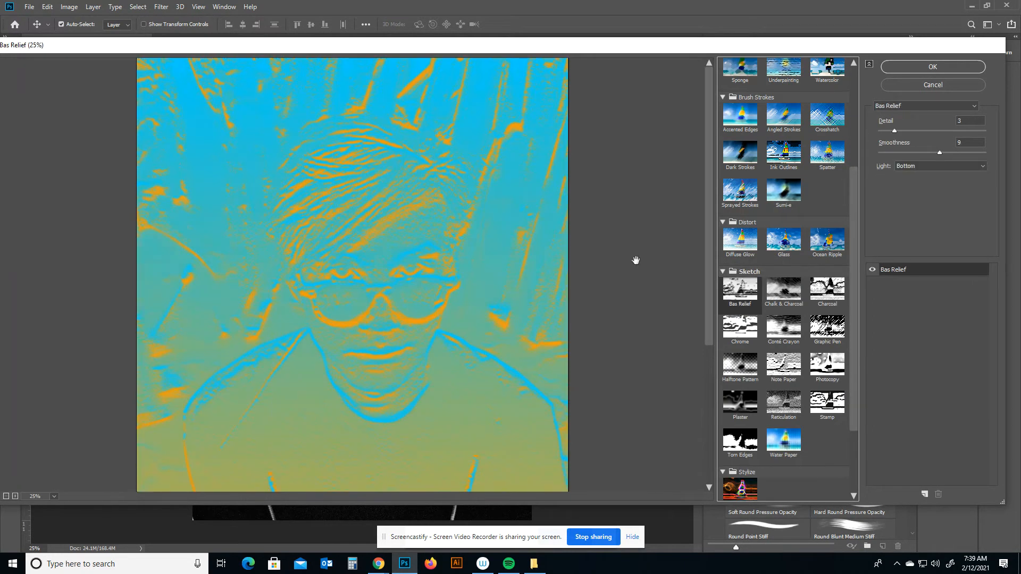
# Set the Bas Relief Detail to 9 and lower its Smoothness.
pyautogui.moveTo(67, 50); pyautogui.dragTo(123, 42)
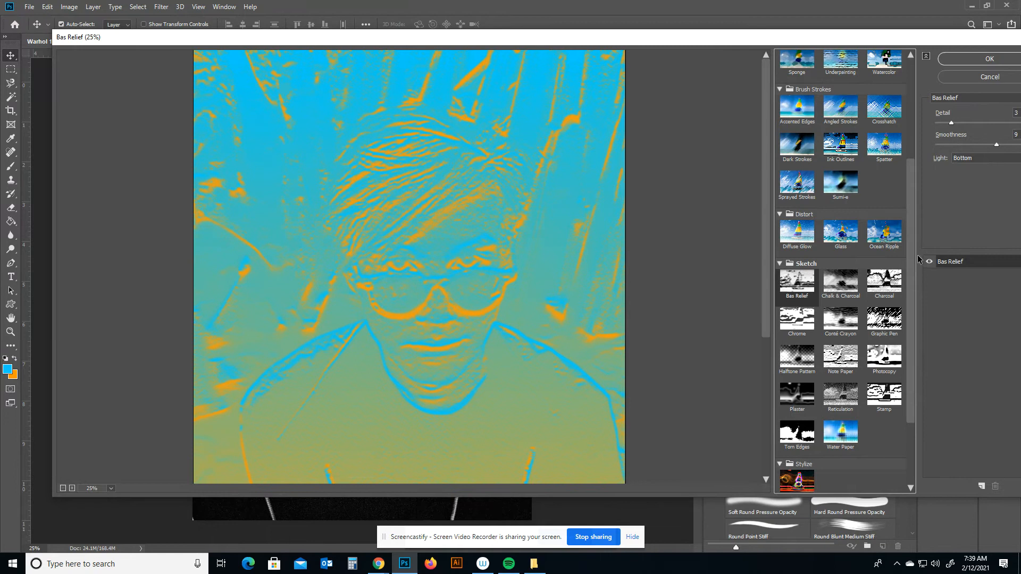
pyautogui.moveTo(725, 41); pyautogui.dragTo(680, 31)
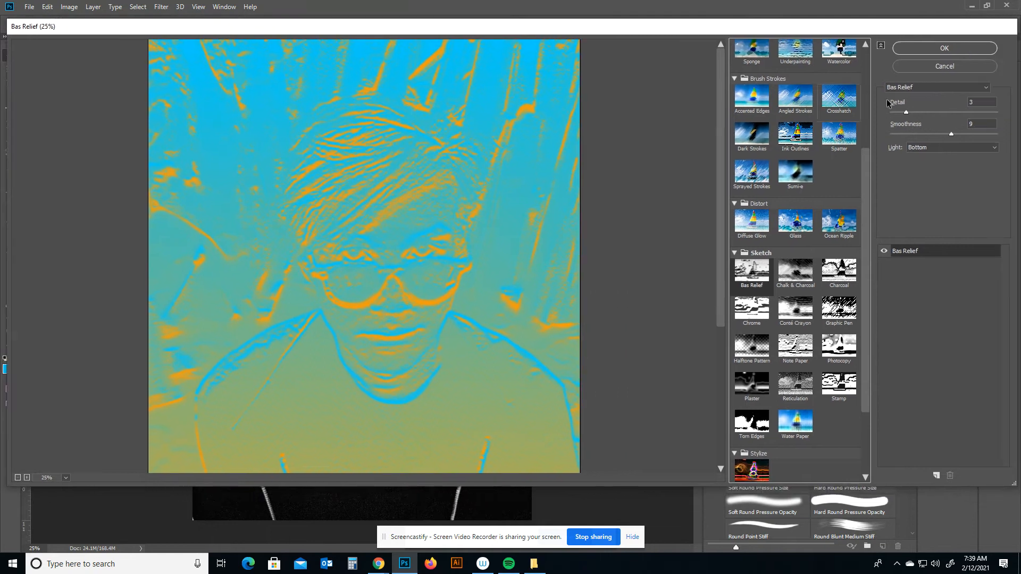
pyautogui.click(918, 113)
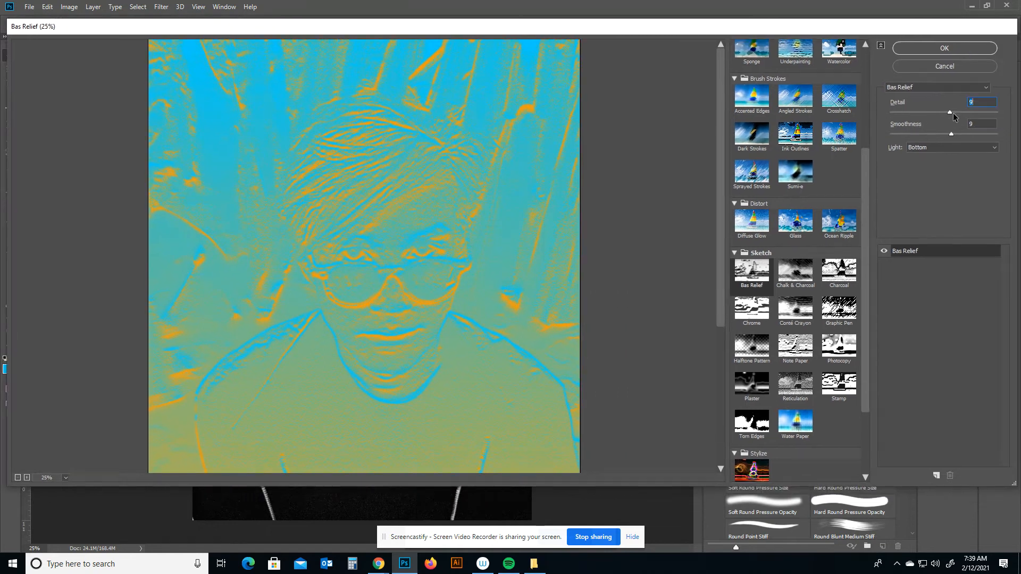
pyautogui.moveTo(952, 134); pyautogui.dragTo(909, 135)
# Apply the Conté Crayon filter with Foreground Level 2 and Background Level 8.
pyautogui.click(839, 271)
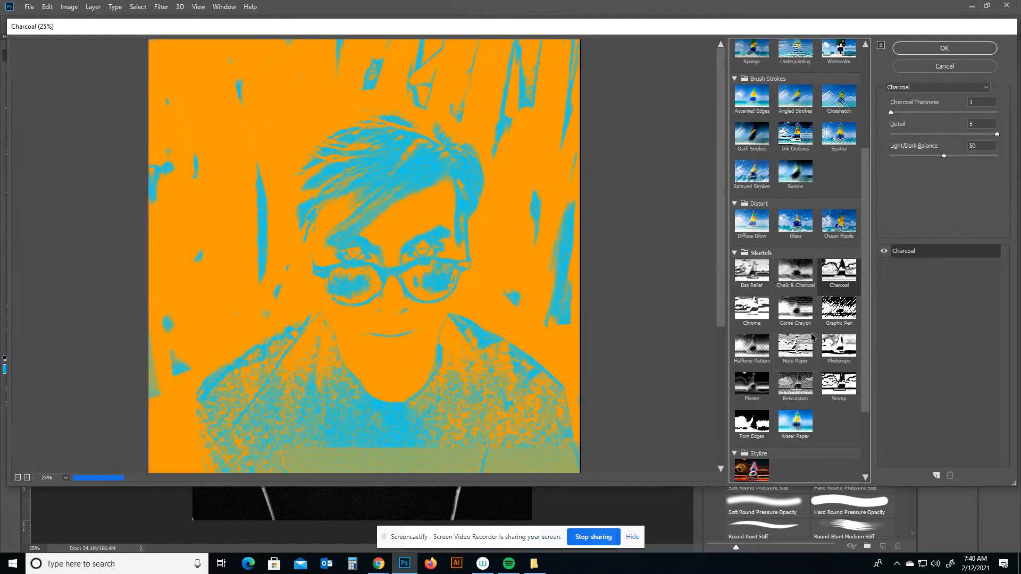
pyautogui.click(796, 314)
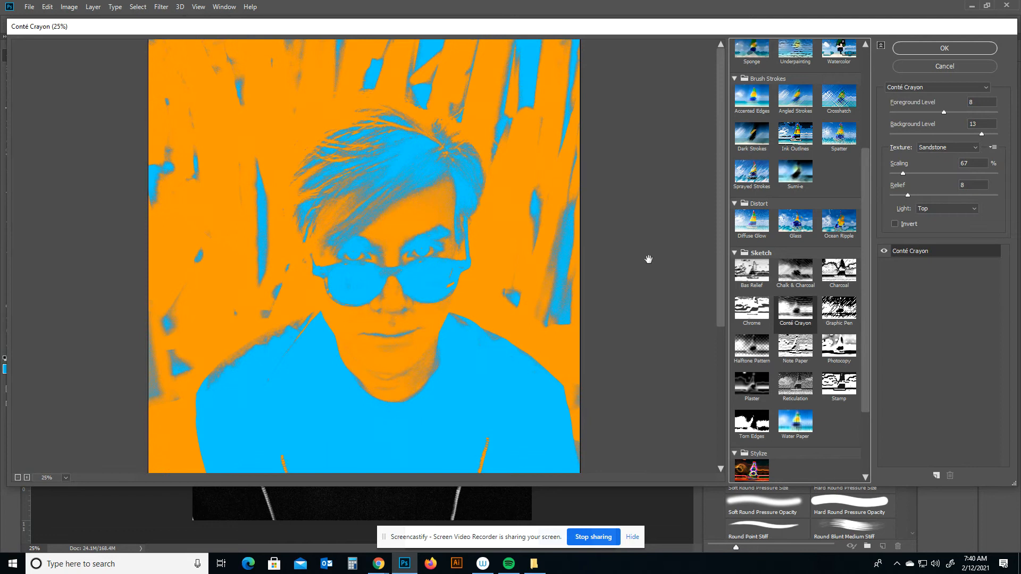
pyautogui.click(943, 112)
pyautogui.moveTo(944, 112); pyautogui.dragTo(895, 111)
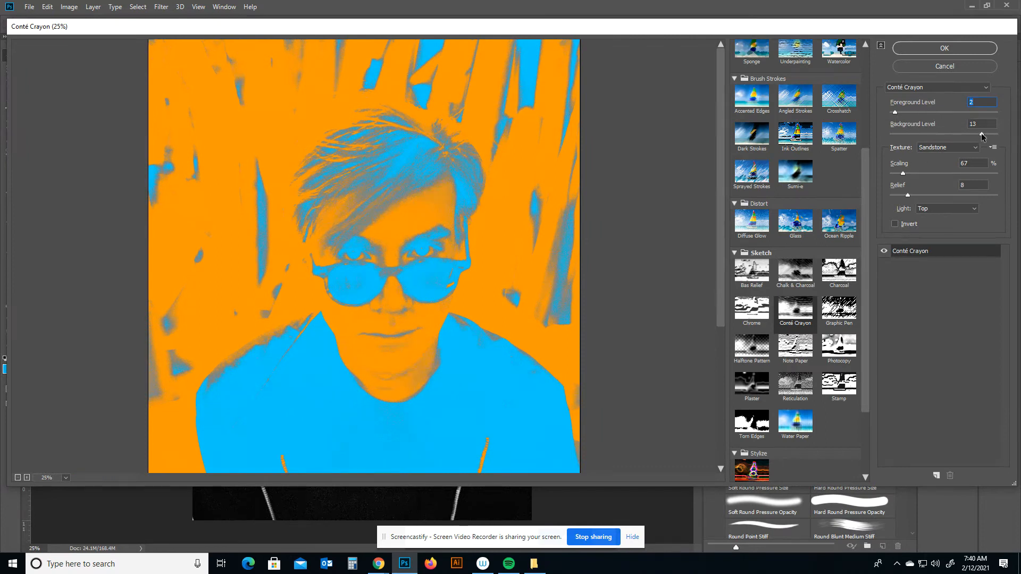
pyautogui.moveTo(982, 135); pyautogui.dragTo(940, 135)
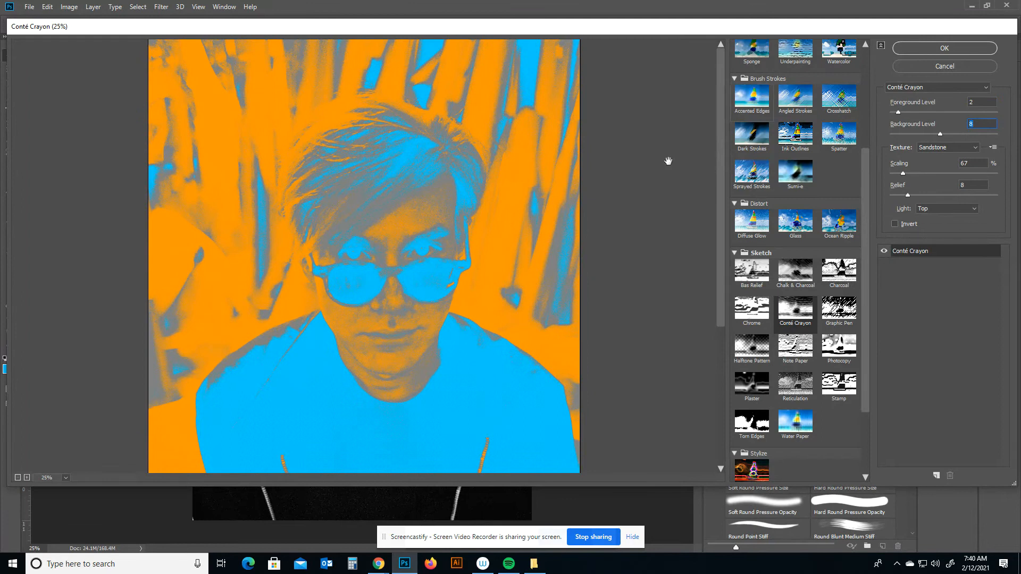
pyautogui.click(906, 49)
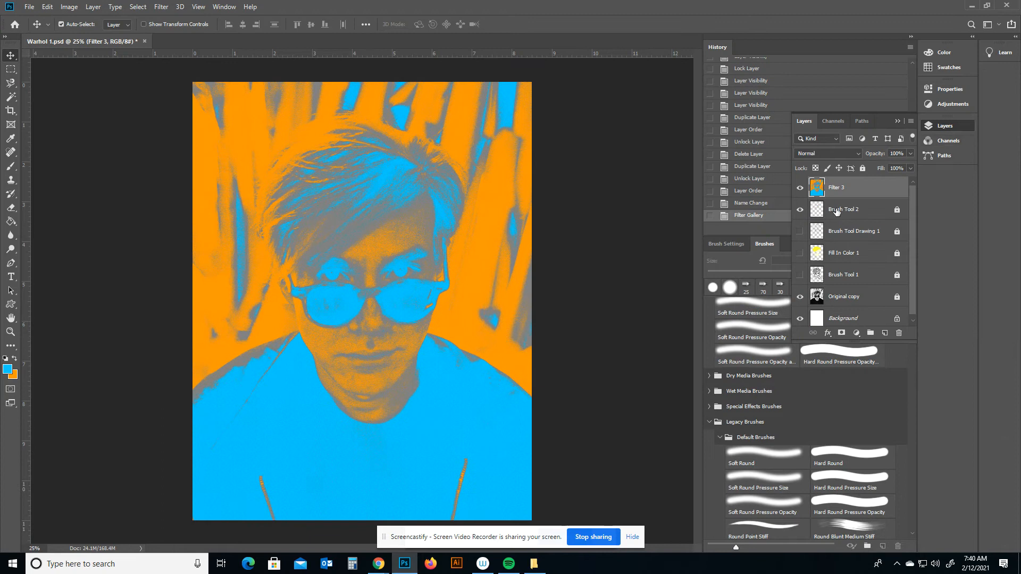
# Hide the Brush Tool 2 and Original copy layers, leaving Filter 3 and the background visible.
pyautogui.click(801, 188)
pyautogui.click(801, 189)
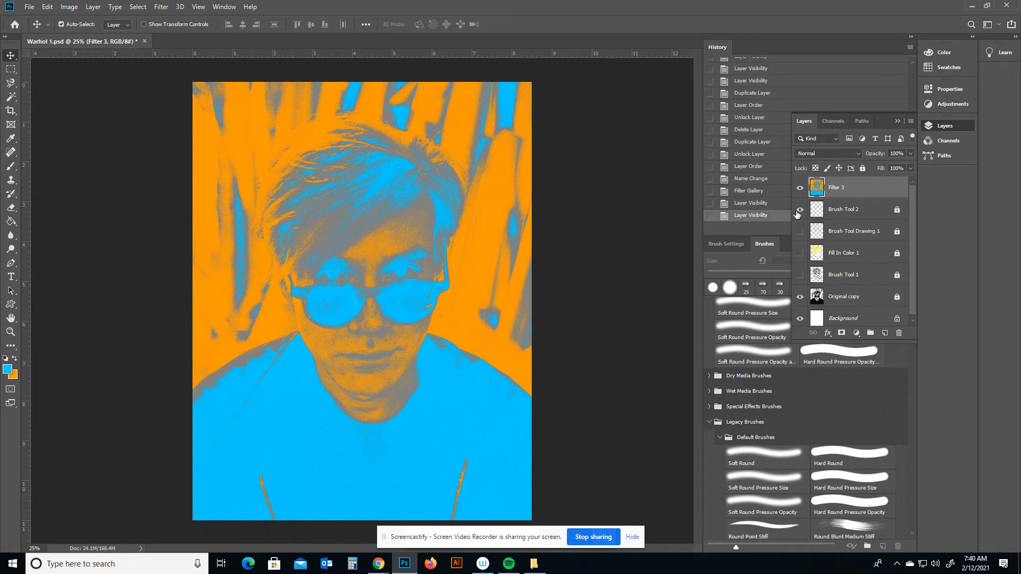
pyautogui.click(800, 210)
pyautogui.click(800, 297)
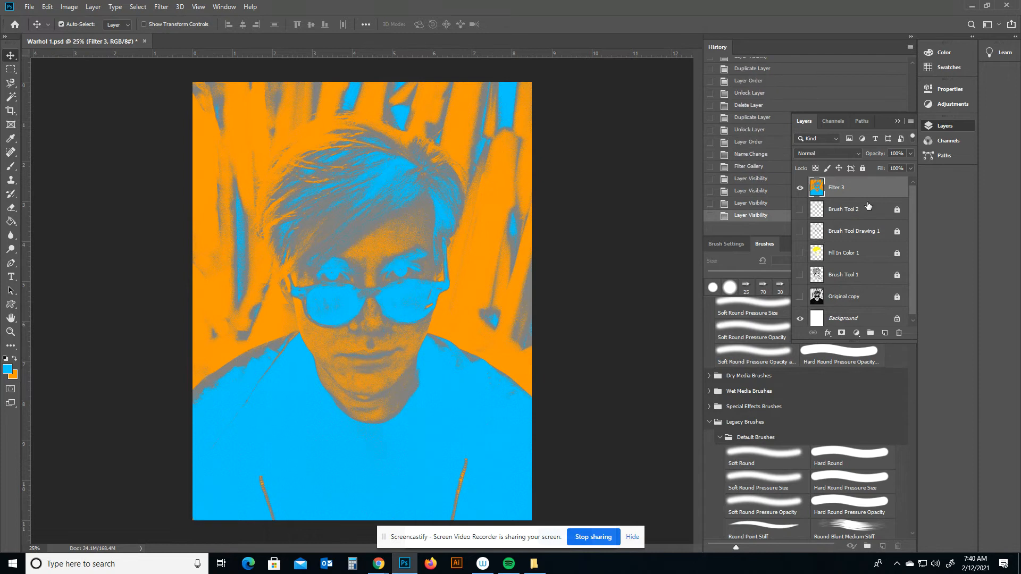
# Add a new layer above Filter 3 and rename it Brush 3.
pyautogui.click(885, 334)
pyautogui.doubleClick(837, 189)
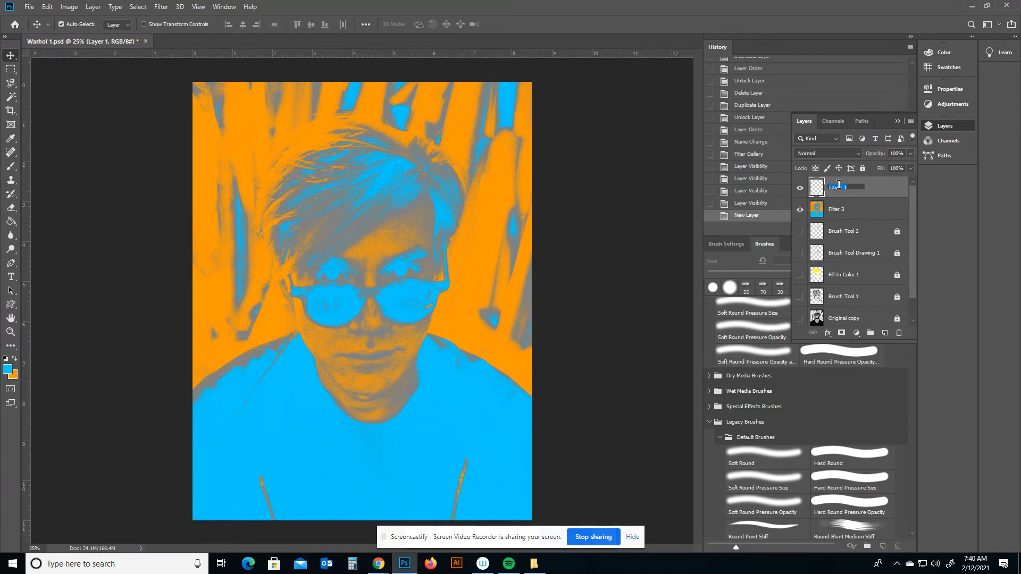
pyautogui.write('Brush 3')
pyautogui.press('Return')
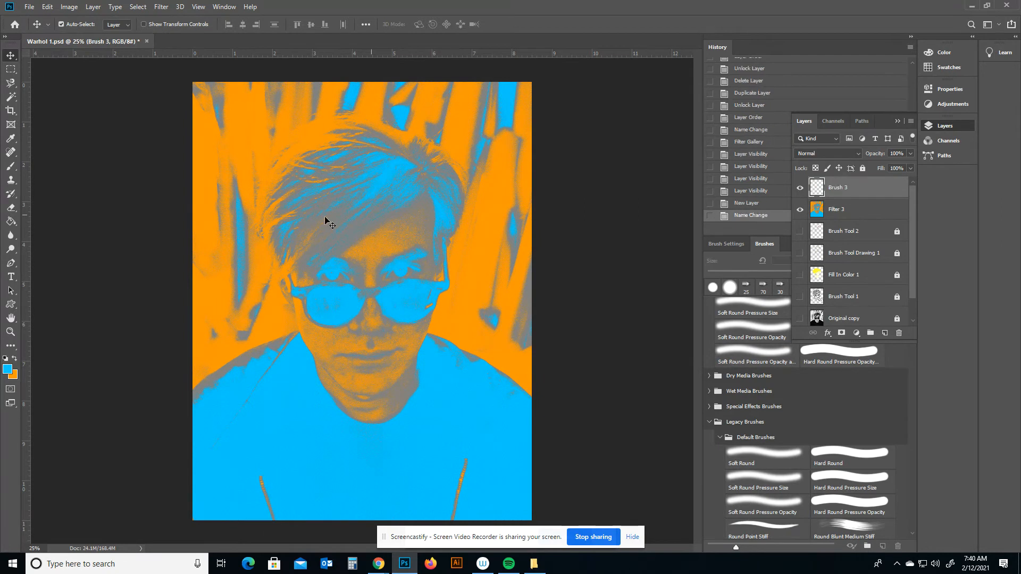
# Zoom in on the face and pick the Brush Tool with black as the foreground color.
pyautogui.click(10, 331)
pyautogui.click(332, 246)
pyautogui.click(353, 280)
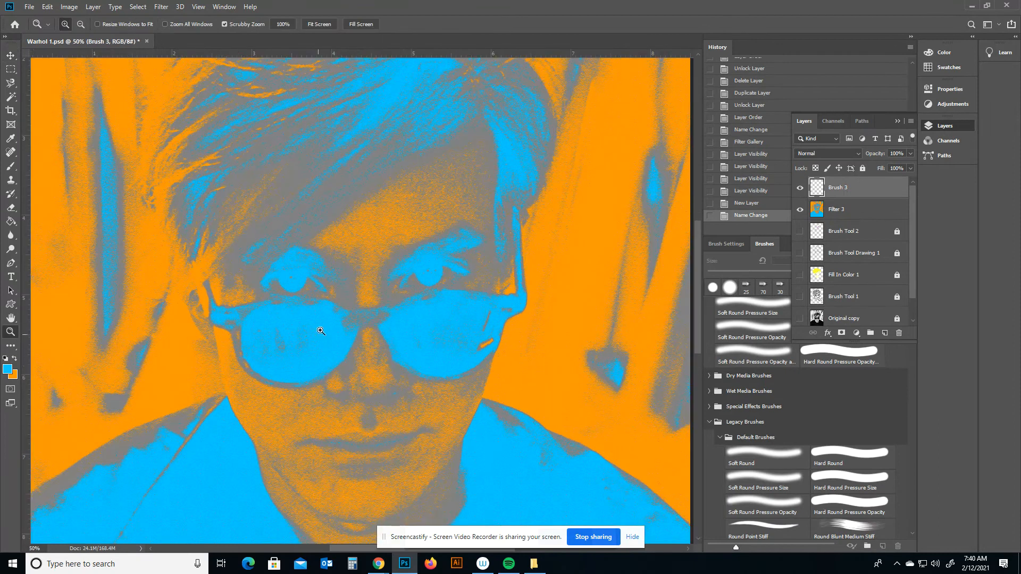
pyautogui.click(10, 166)
pyautogui.click(5, 359)
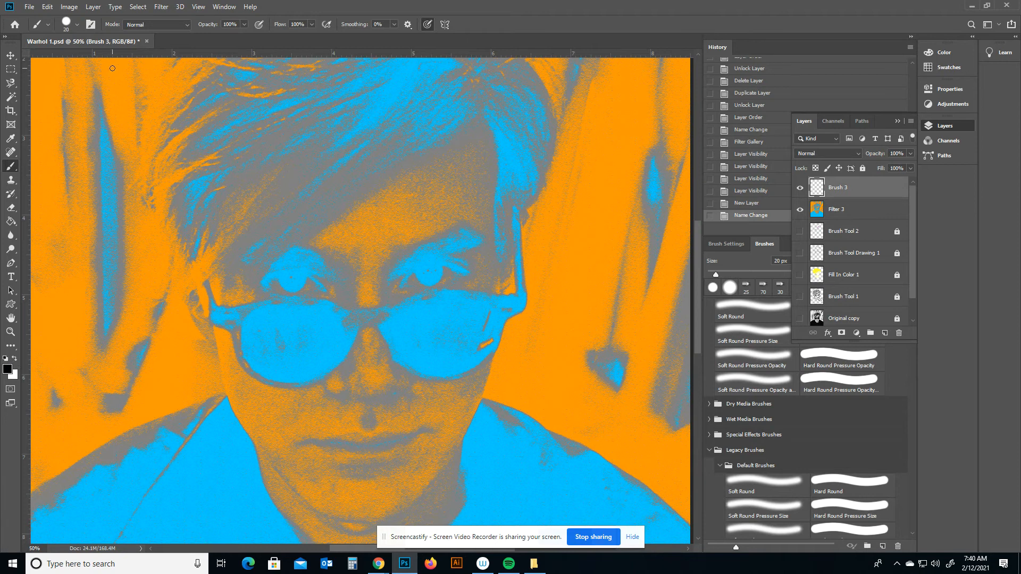
pyautogui.click(77, 24)
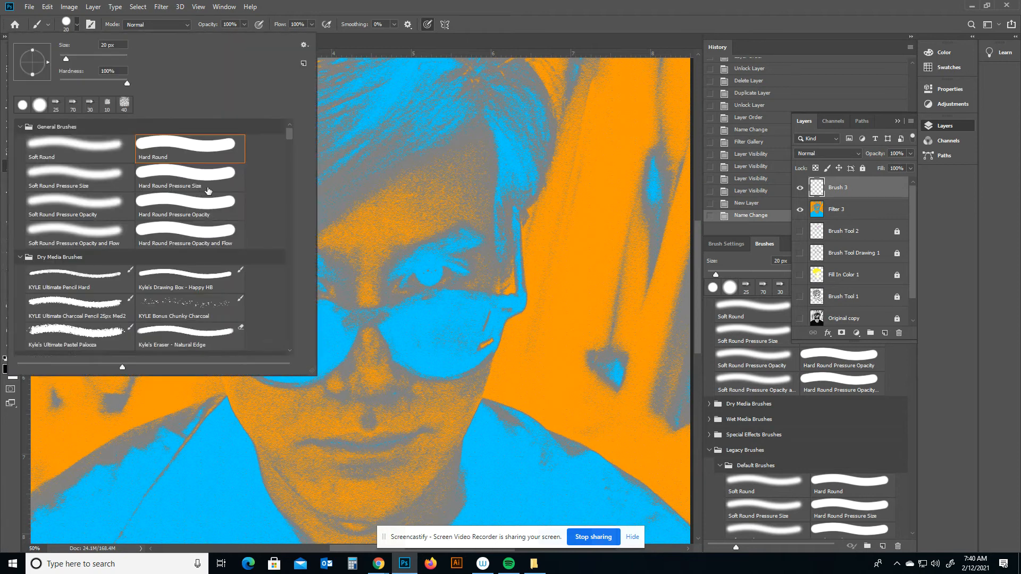
pyautogui.scroll(-2, 212, 198)
pyautogui.scroll(-3, 212, 199)
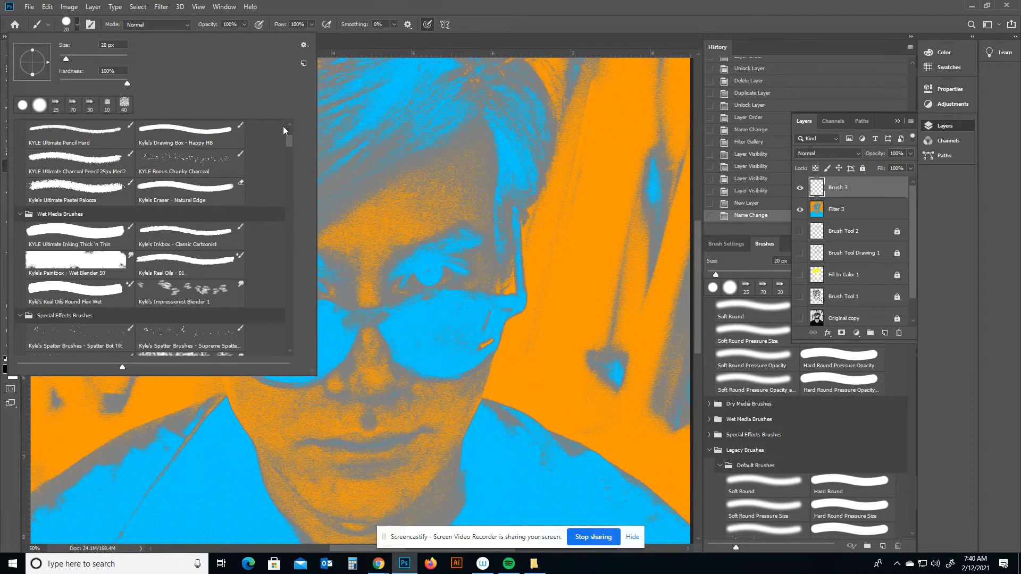
pyautogui.click(339, 39)
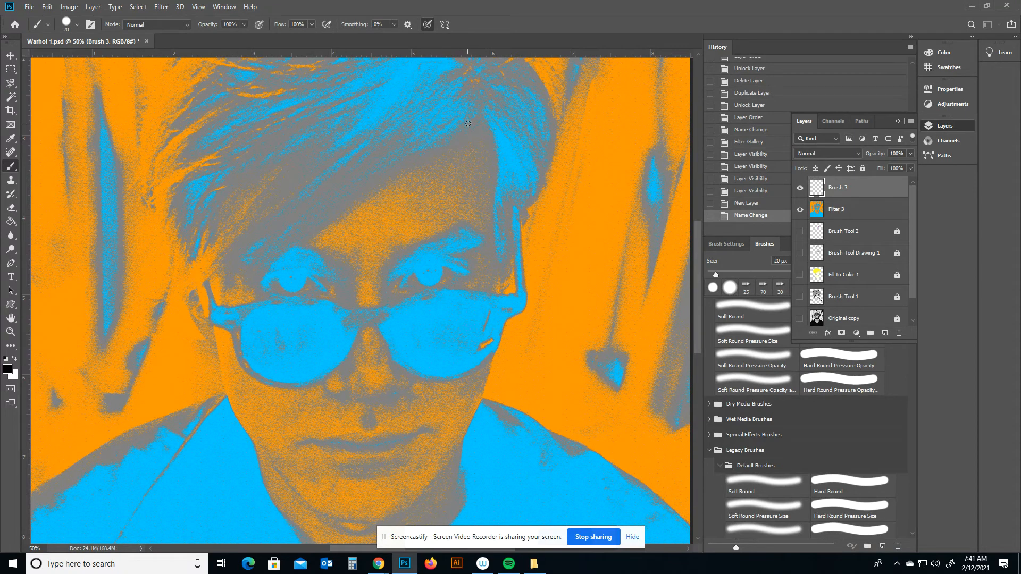
pyautogui.moveTo(481, 120); pyautogui.dragTo(282, 240)
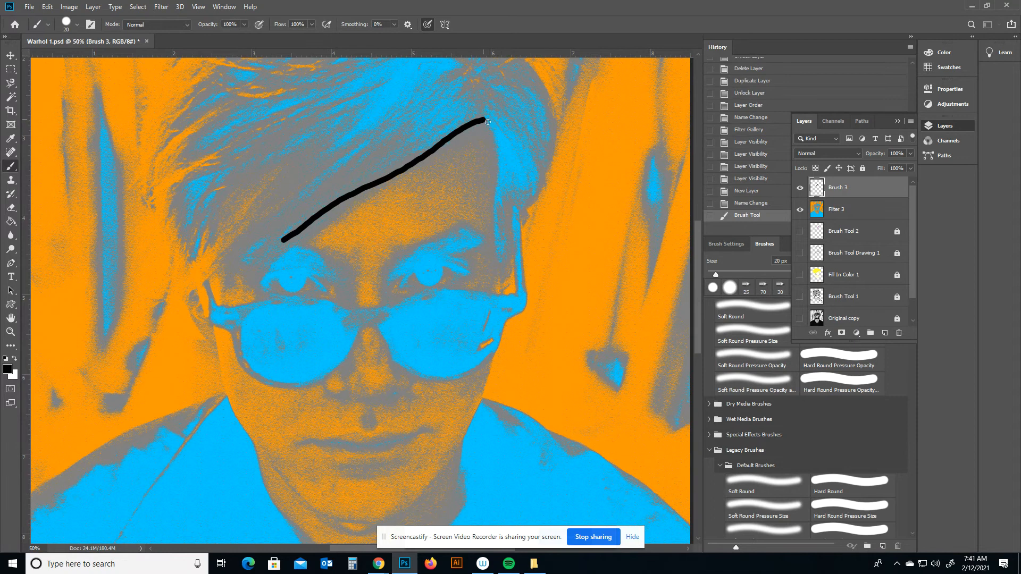
pyautogui.moveTo(488, 122); pyautogui.dragTo(492, 262)
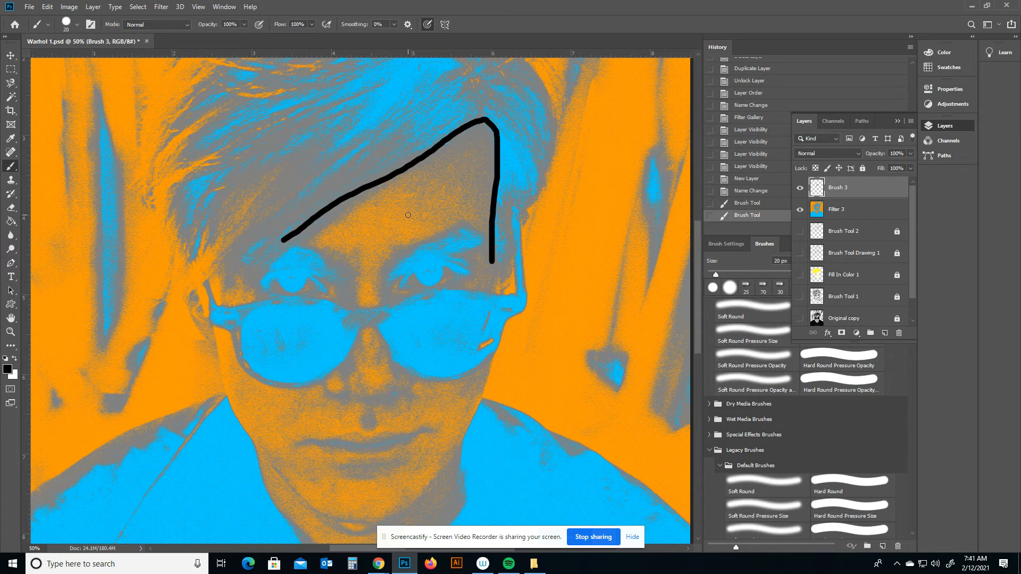
pyautogui.hotkey('ctrl', 'z')
pyautogui.hotkey('ctrl', 'z')
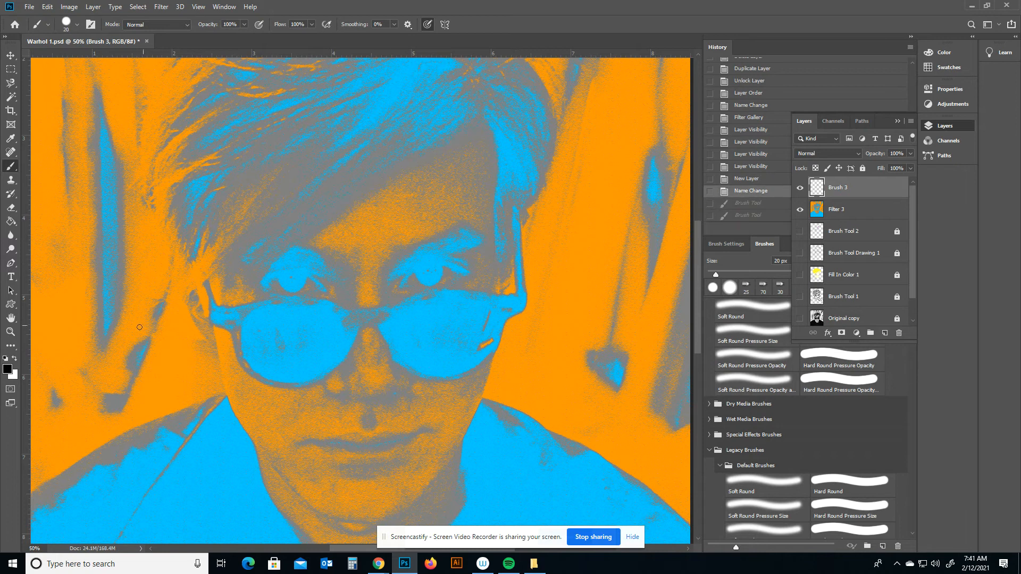
# Choose the Kyle's Screentones 38 brush at 50 px.
pyautogui.scroll(5, 311, 251)
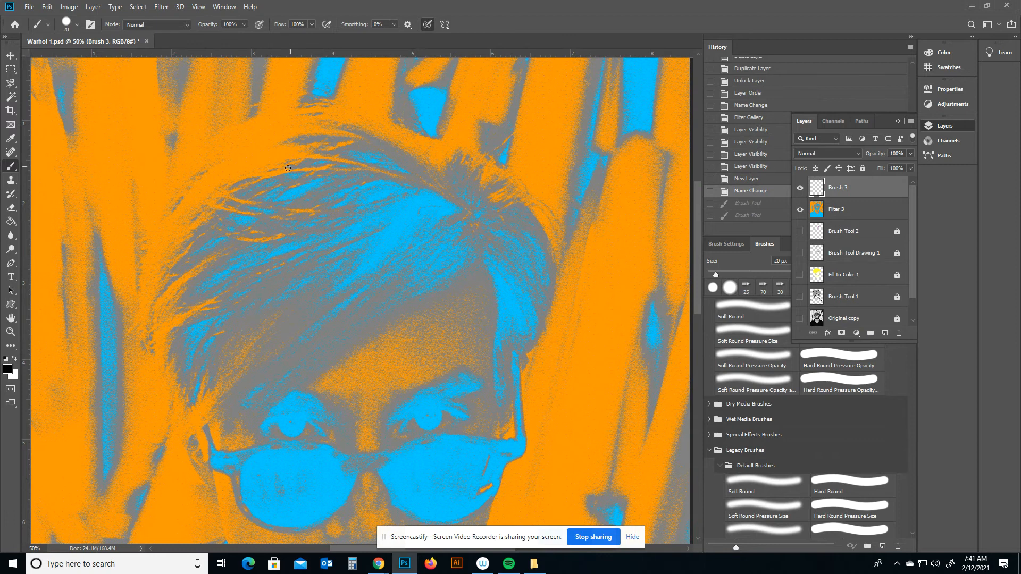
pyautogui.moveTo(253, 408); pyautogui.dragTo(244, 165)
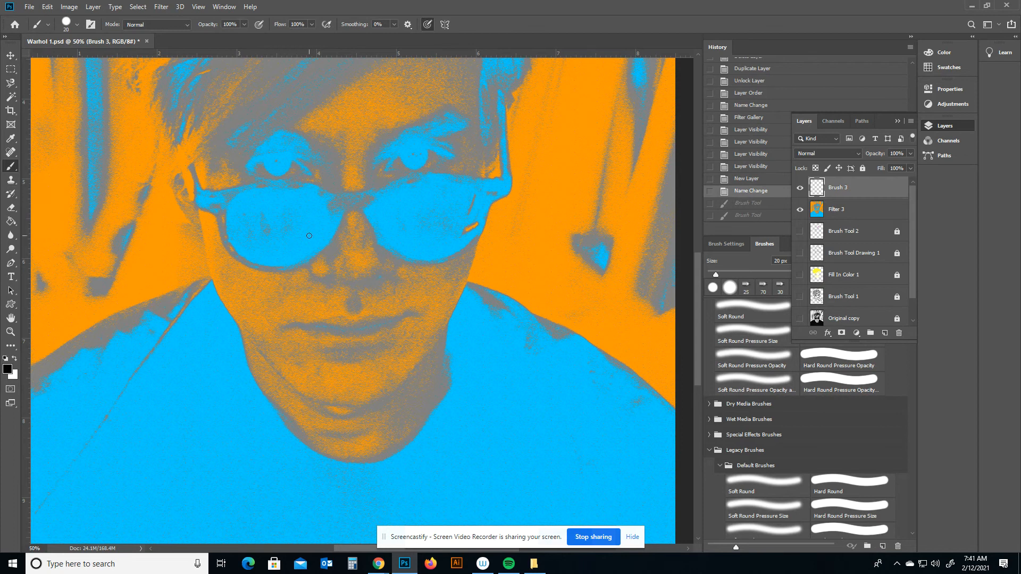
pyautogui.click(77, 25)
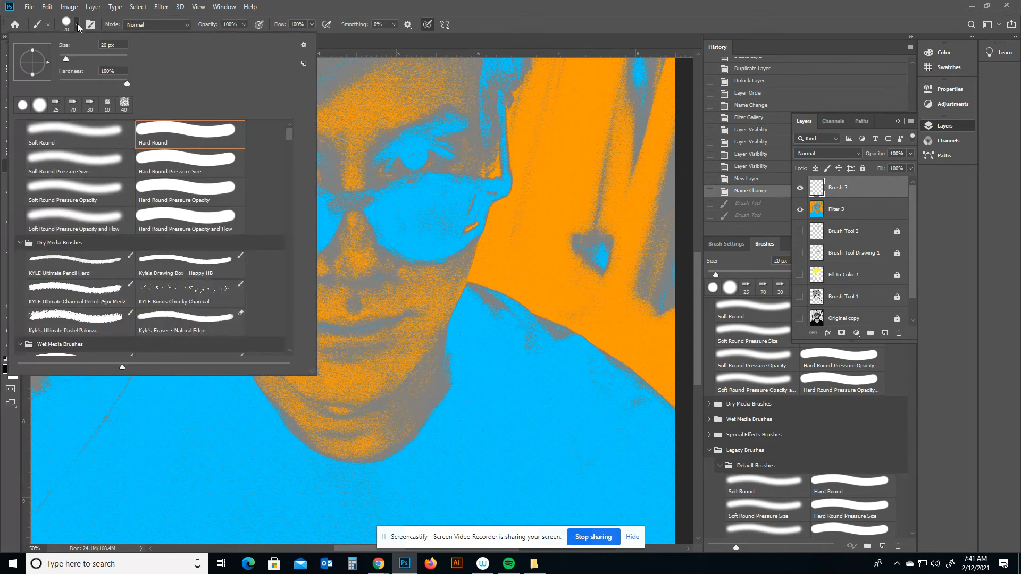
pyautogui.moveTo(289, 136)
pyautogui.mouseDown()
pyautogui.moveTo(299, 225)
pyautogui.moveTo(297, 153)
pyautogui.mouseUp()
pyautogui.click(199, 212)
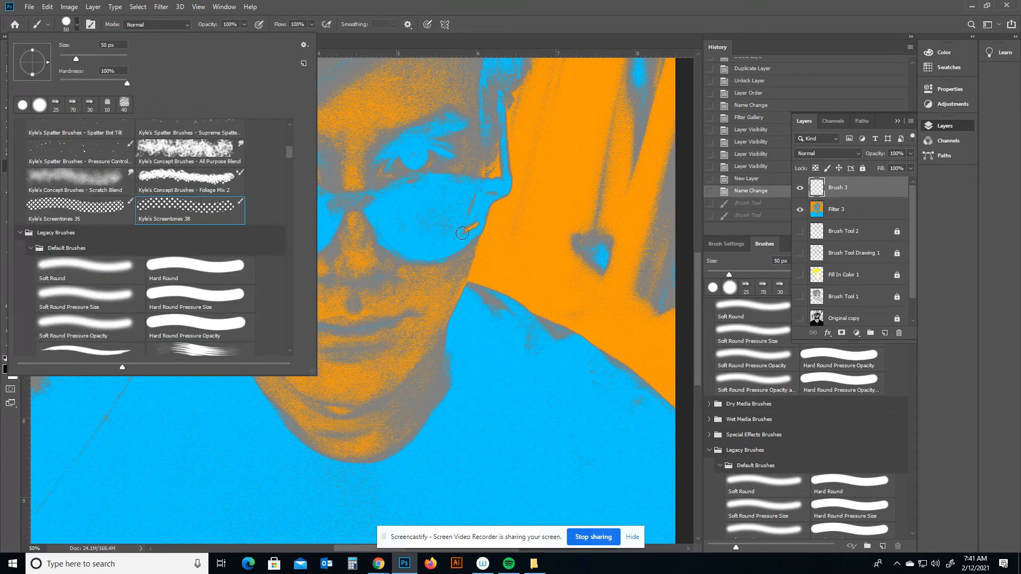
pyautogui.click(368, 42)
# Trace the sunglasses frames with screentone brush strokes on the Brush 3 layer.
pyautogui.moveTo(340, 212)
pyautogui.mouseDown()
pyautogui.moveTo(311, 264)
pyautogui.moveTo(263, 271)
pyautogui.moveTo(222, 212)
pyautogui.mouseUp()
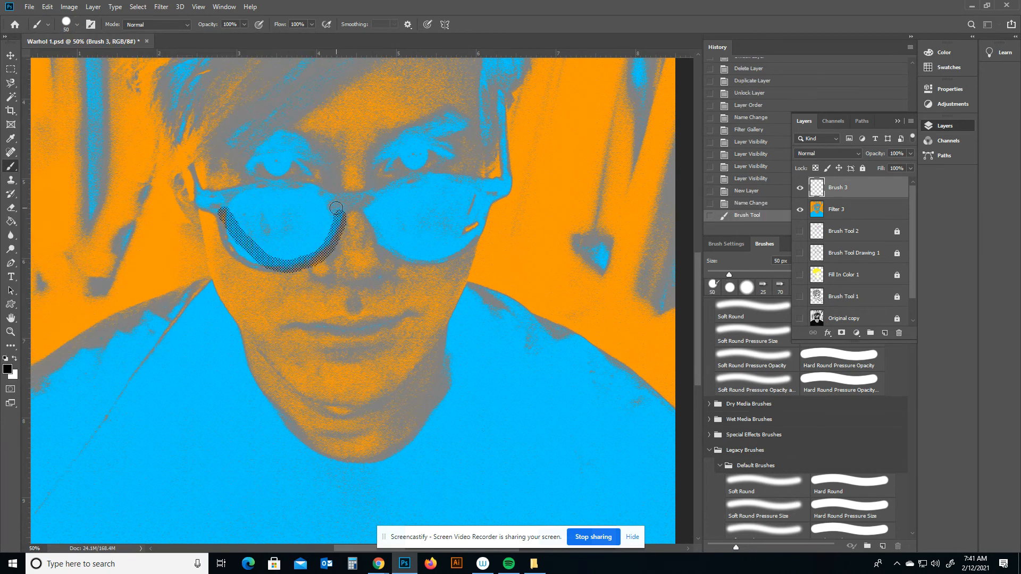
pyautogui.moveTo(335, 198); pyautogui.dragTo(242, 193)
pyautogui.moveTo(378, 195)
pyautogui.mouseDown()
pyautogui.moveTo(422, 175)
pyautogui.moveTo(484, 184)
pyautogui.mouseUp()
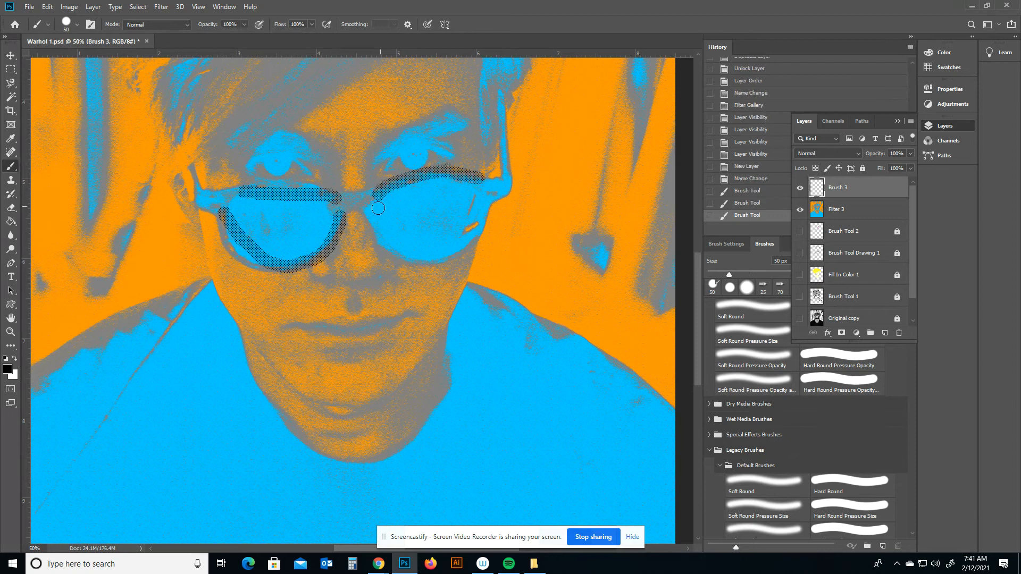
pyautogui.moveTo(375, 209)
pyautogui.mouseDown()
pyautogui.moveTo(430, 252)
pyautogui.moveTo(469, 237)
pyautogui.moveTo(483, 217)
pyautogui.mouseUp()
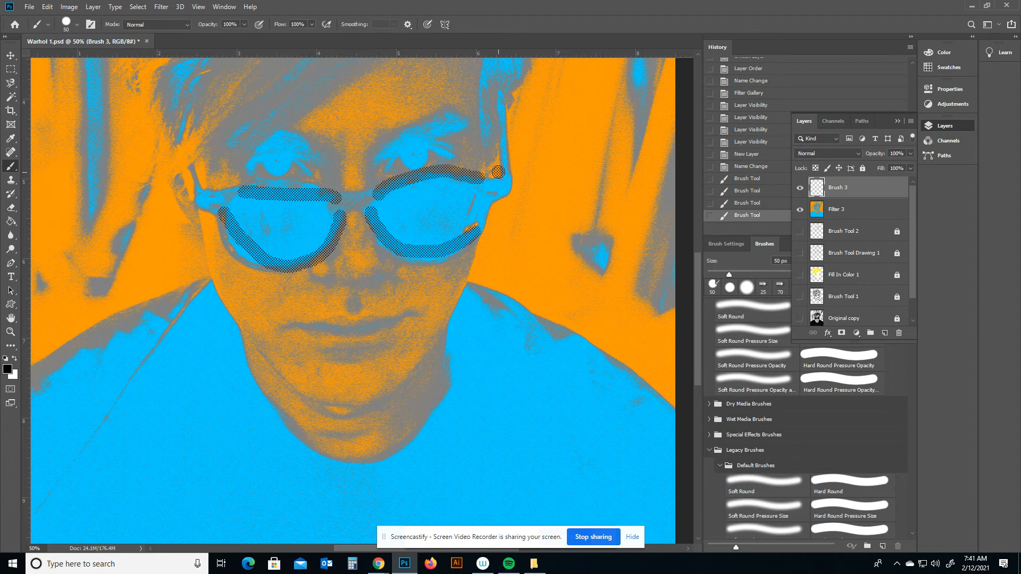
pyautogui.moveTo(500, 166); pyautogui.dragTo(500, 135)
# Paint screentone outlines along the hairline and the right side of the face.
pyautogui.scroll(-1, 434, 163)
pyautogui.scroll(5, 434, 162)
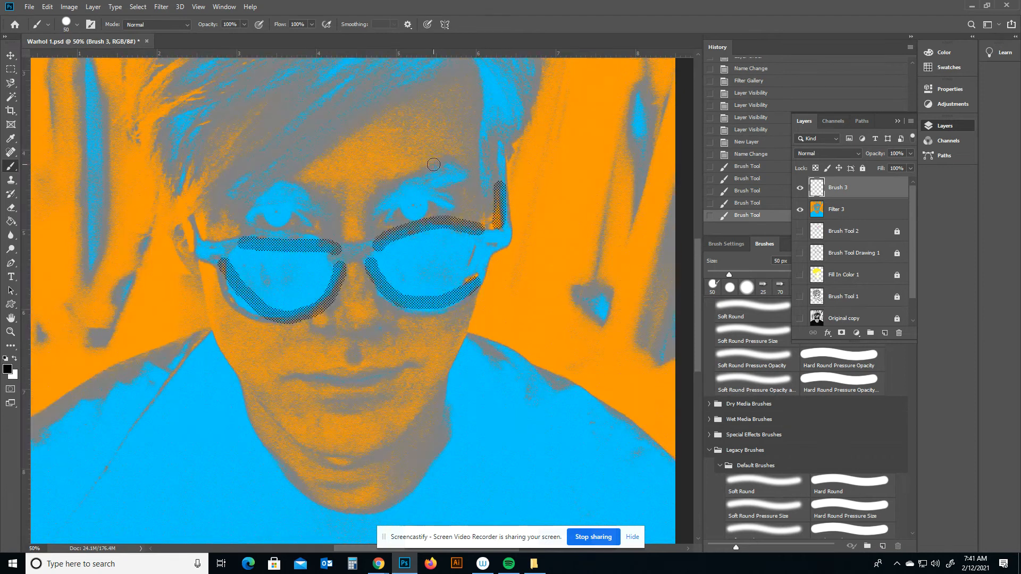
pyautogui.moveTo(459, 127); pyautogui.dragTo(238, 254)
pyautogui.moveTo(471, 125)
pyautogui.mouseDown()
pyautogui.moveTo(489, 158)
pyautogui.moveTo(498, 280)
pyautogui.mouseUp()
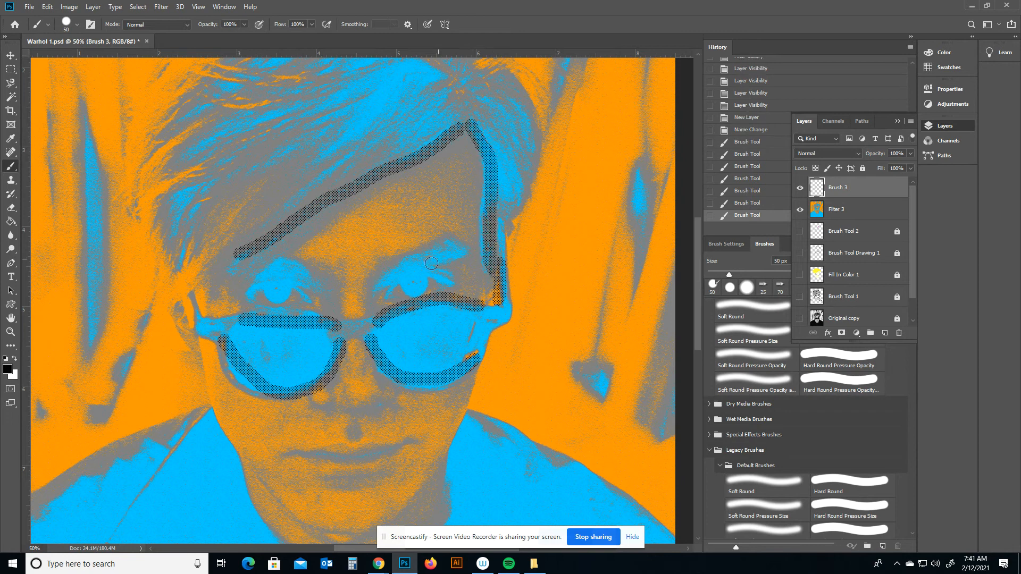
# Paint screentone strokes over the hair strands at the top of the head.
pyautogui.scroll(3, 490, 121)
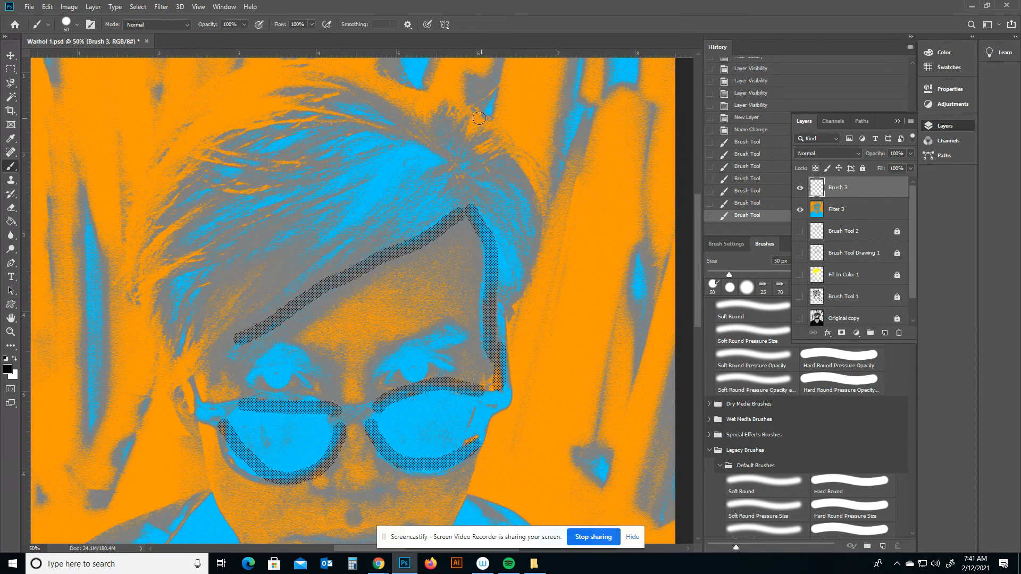
pyautogui.moveTo(449, 152); pyautogui.dragTo(306, 81)
pyautogui.moveTo(378, 119)
pyautogui.mouseDown()
pyautogui.moveTo(292, 110)
pyautogui.moveTo(250, 130)
pyautogui.moveTo(183, 172)
pyautogui.mouseUp()
pyautogui.moveTo(256, 177); pyautogui.dragTo(180, 174)
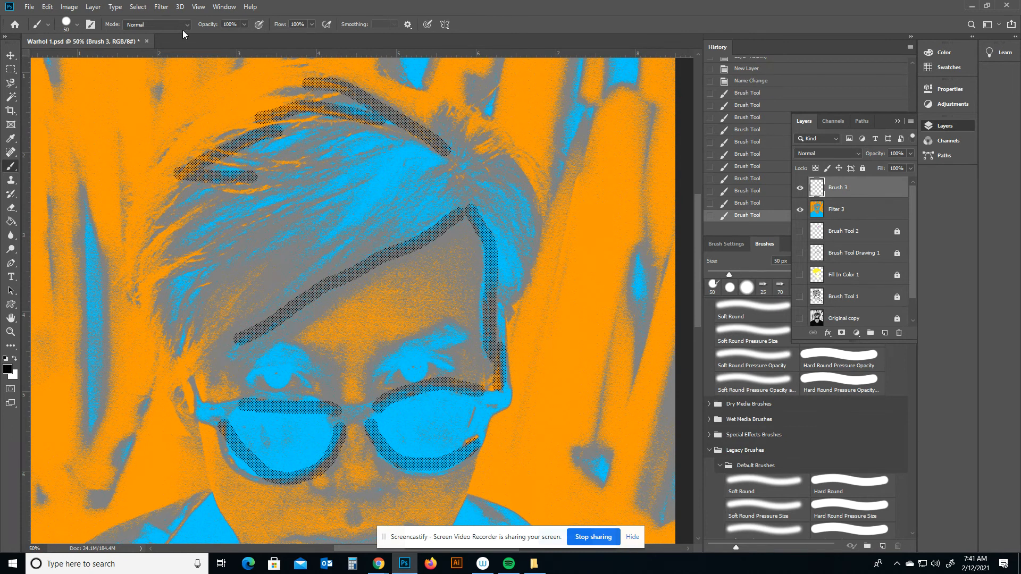
# Reduce the brush size to 25 px and trace the right edge of the face.
pyautogui.click(78, 24)
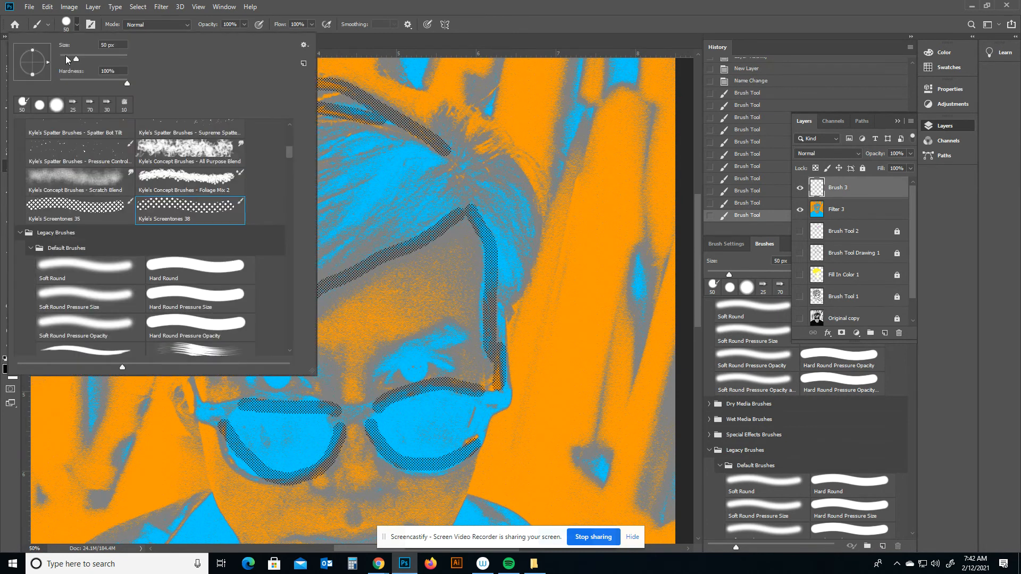
pyautogui.click(66, 56)
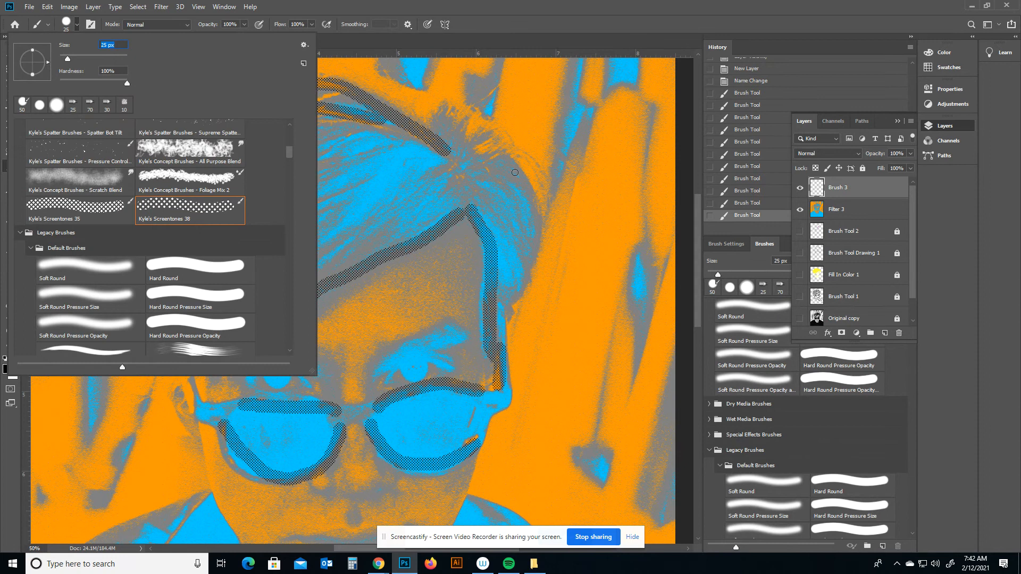
pyautogui.click(487, 155)
pyautogui.moveTo(487, 156)
pyautogui.mouseDown()
pyautogui.moveTo(517, 162)
pyautogui.moveTo(542, 218)
pyautogui.moveTo(514, 337)
pyautogui.mouseUp()
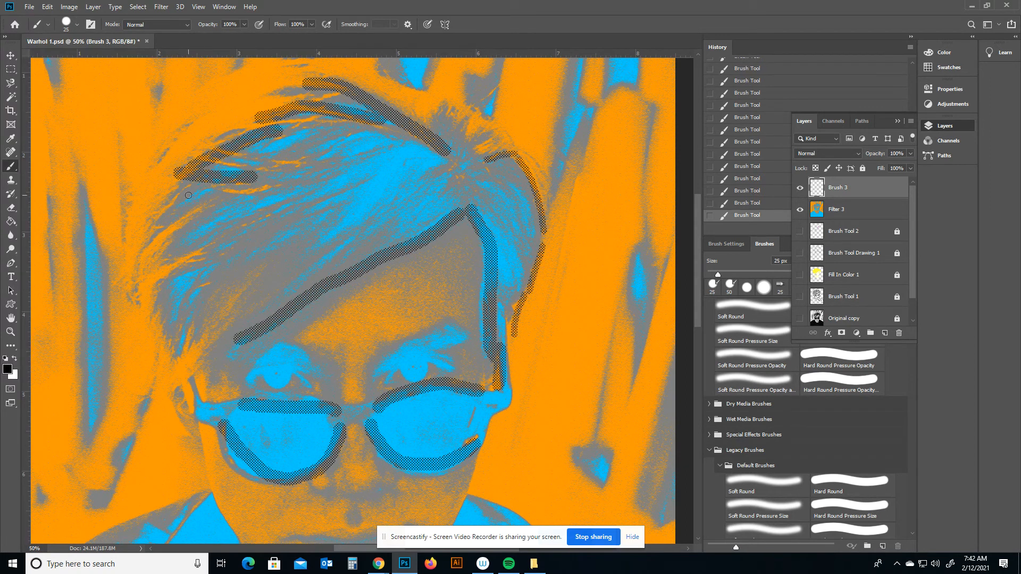
# Trace the left side of the face and jaw with the screentone brush.
pyautogui.moveTo(189, 196)
pyautogui.mouseDown()
pyautogui.moveTo(160, 244)
pyautogui.moveTo(185, 244)
pyautogui.moveTo(162, 263)
pyautogui.mouseUp()
pyautogui.moveTo(198, 260)
pyautogui.mouseDown()
pyautogui.moveTo(162, 294)
pyautogui.moveTo(164, 349)
pyautogui.moveTo(202, 307)
pyautogui.mouseUp()
pyautogui.moveTo(205, 335)
pyautogui.mouseDown()
pyautogui.moveTo(186, 384)
pyautogui.moveTo(212, 492)
pyautogui.mouseUp()
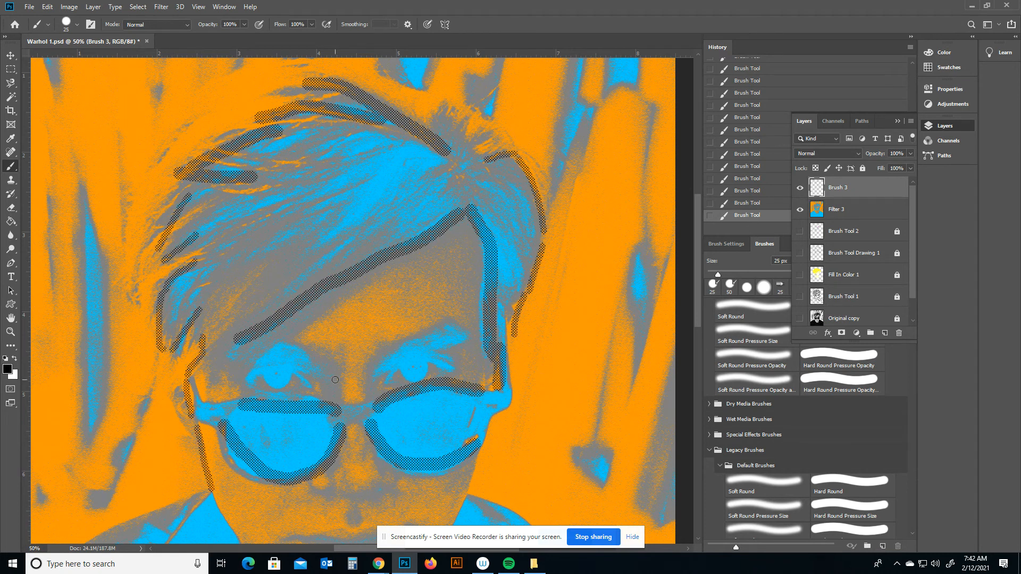
pyautogui.moveTo(335, 379); pyautogui.dragTo(227, 218)
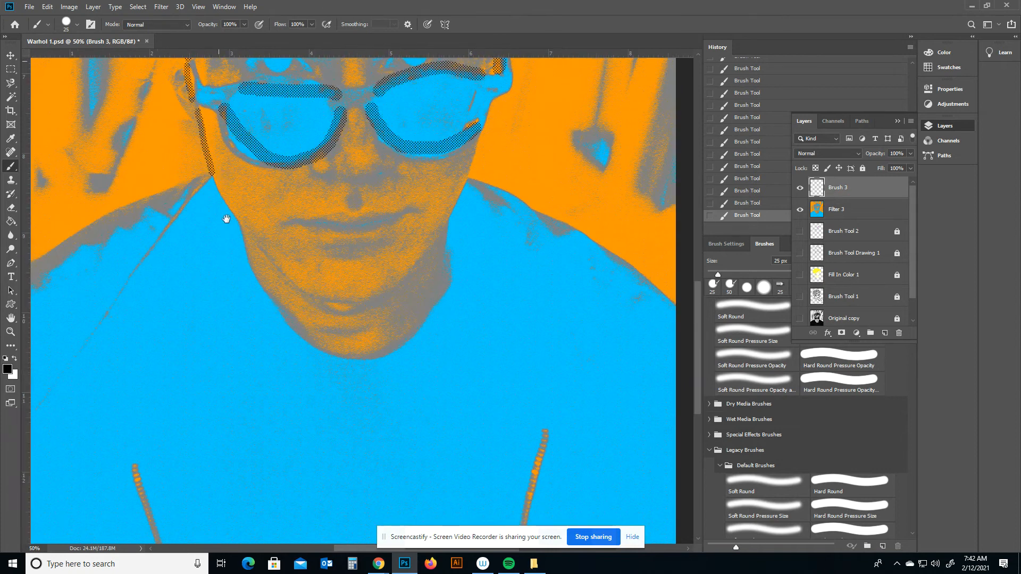
# Trace the jaw, chin and neck outlines with the screentone brush.
pyautogui.moveTo(214, 174)
pyautogui.mouseDown()
pyautogui.moveTo(274, 269)
pyautogui.moveTo(355, 306)
pyautogui.moveTo(394, 296)
pyautogui.mouseUp()
pyautogui.moveTo(479, 138)
pyautogui.mouseDown()
pyautogui.moveTo(450, 216)
pyautogui.moveTo(399, 283)
pyautogui.mouseUp()
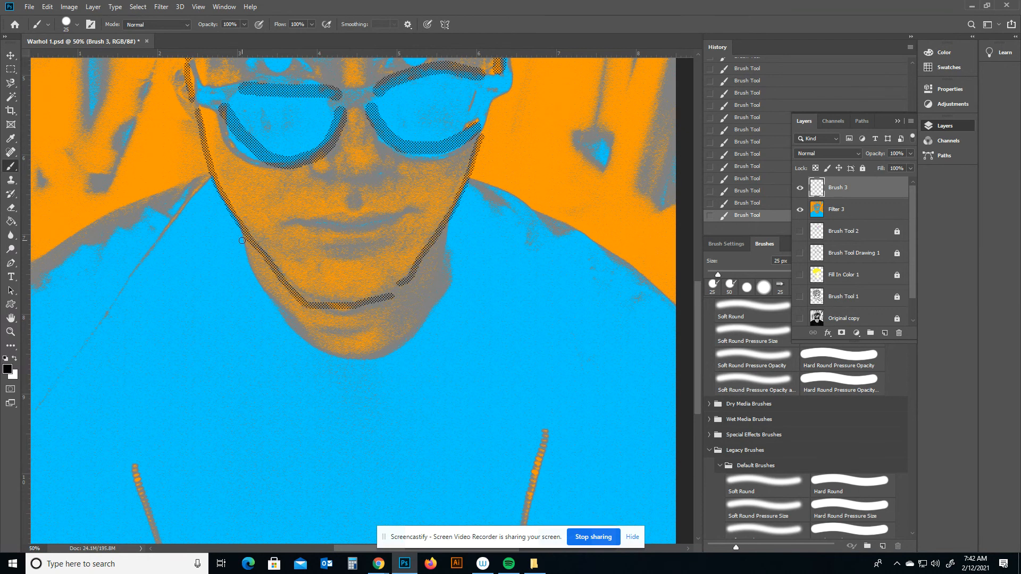
pyautogui.moveTo(242, 240)
pyautogui.mouseDown()
pyautogui.moveTo(252, 285)
pyautogui.moveTo(350, 352)
pyautogui.moveTo(424, 331)
pyautogui.mouseUp()
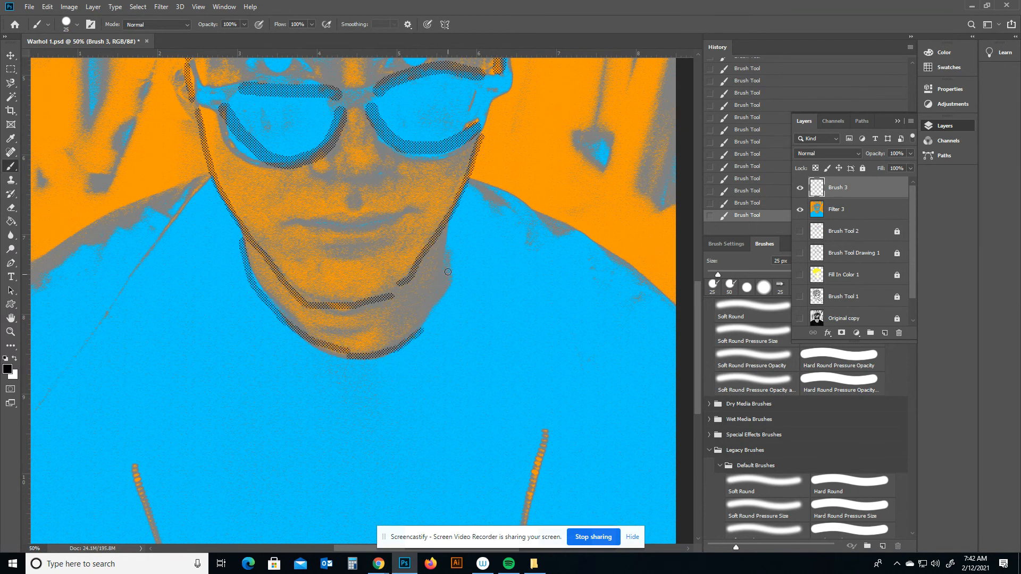
pyautogui.moveTo(443, 232)
pyautogui.mouseDown()
pyautogui.moveTo(443, 310)
pyautogui.moveTo(447, 295)
pyautogui.moveTo(417, 339)
pyautogui.mouseUp()
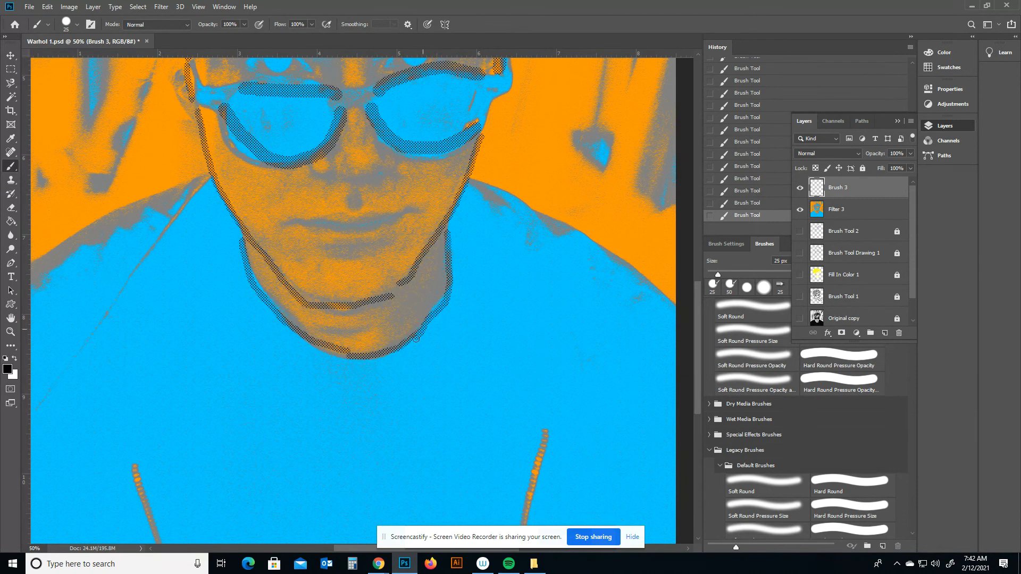
# Paint screentone lines along both shoulders out to the edges of the canvas.
pyautogui.moveTo(201, 177); pyautogui.dragTo(30, 267)
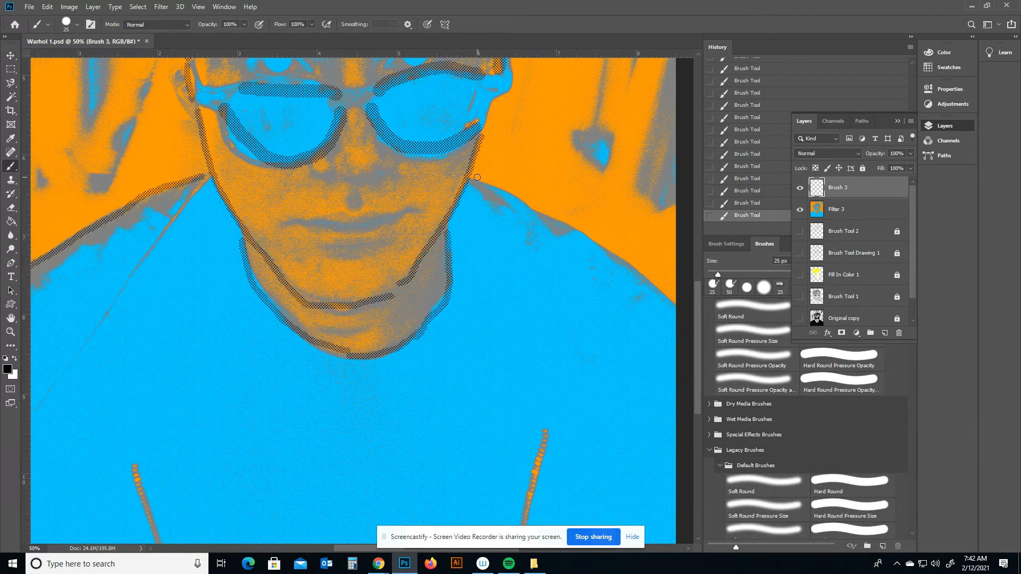
pyautogui.moveTo(472, 181)
pyautogui.mouseDown()
pyautogui.moveTo(555, 214)
pyautogui.moveTo(683, 301)
pyautogui.mouseUp()
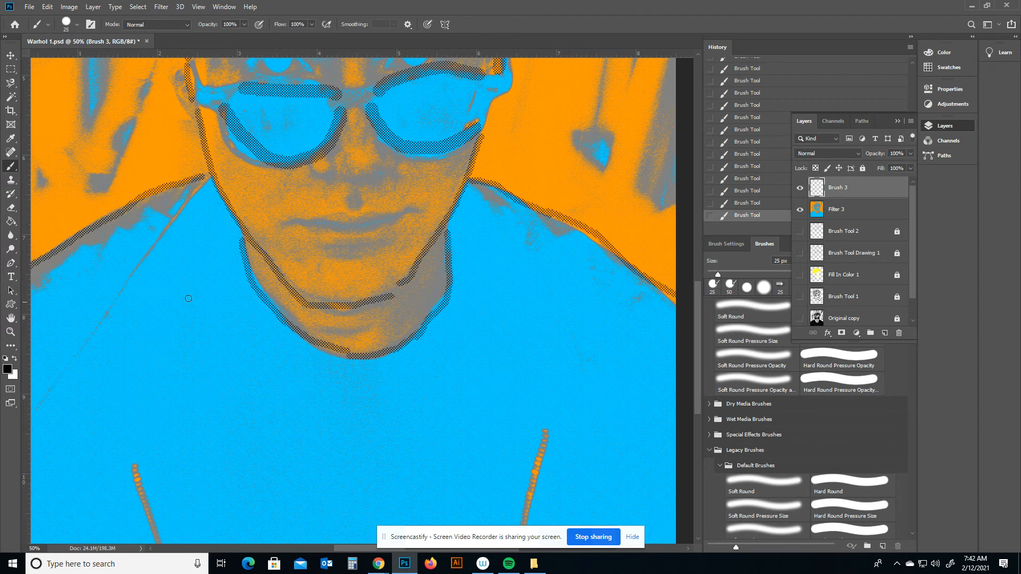
# Fit the whole image on screen and toggle the Brush 3 layer's visibility off and on to compare the outlines.
pyautogui.doubleClick(10, 318)
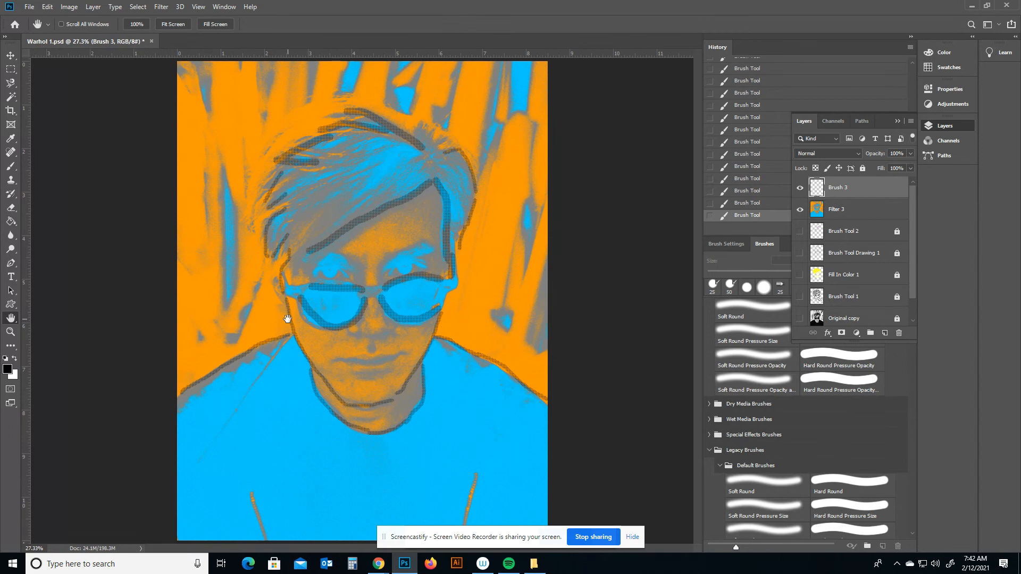
pyautogui.click(801, 189)
pyautogui.click(800, 188)
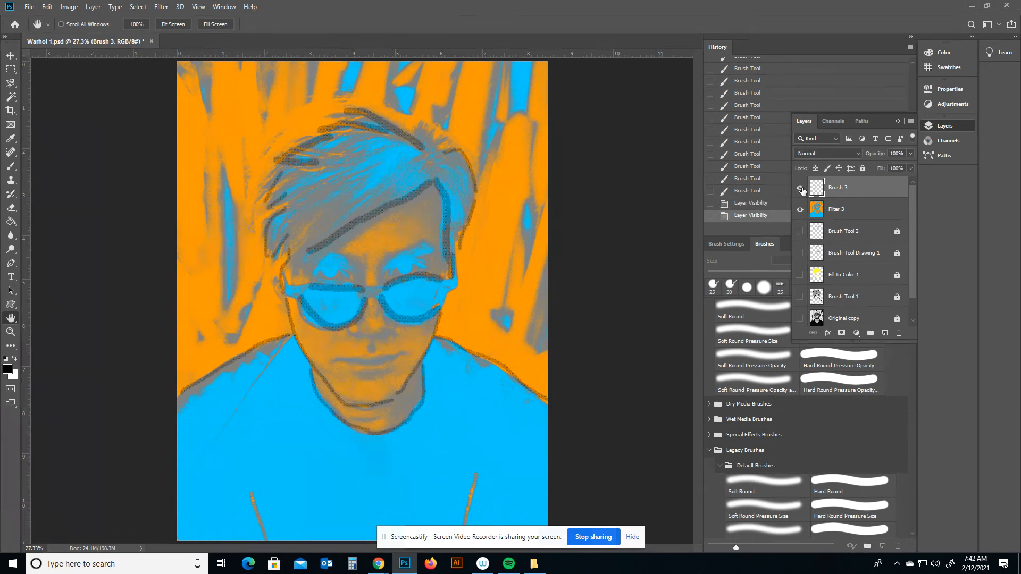